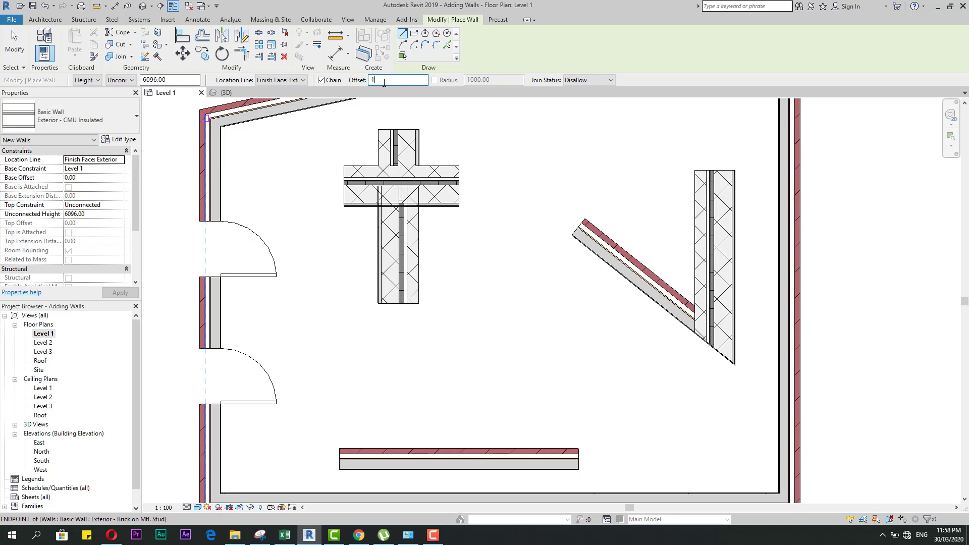
Draw a vertical Exterior - CMU Insulated wall up from the brick wall's right end, using an offset of 1000.
key("Return")
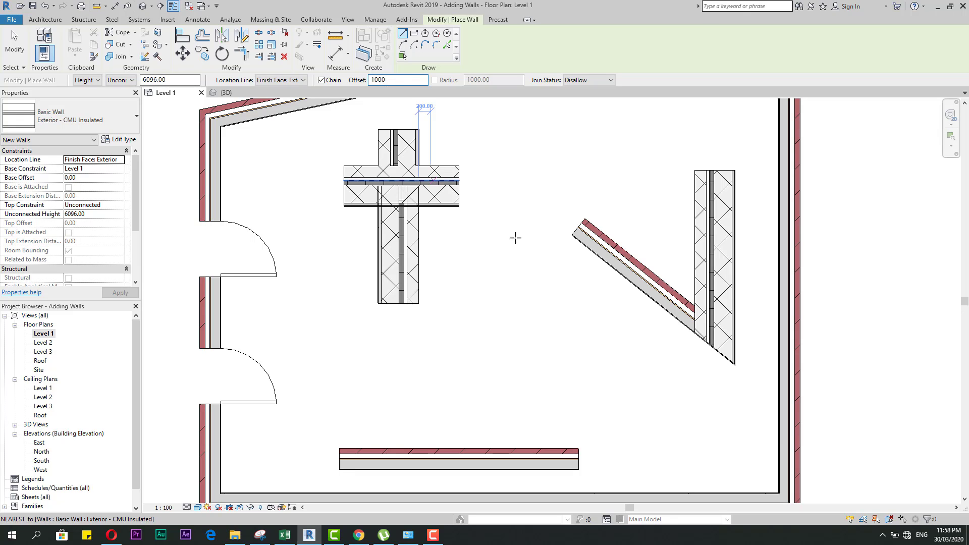
left_click(419, 303)
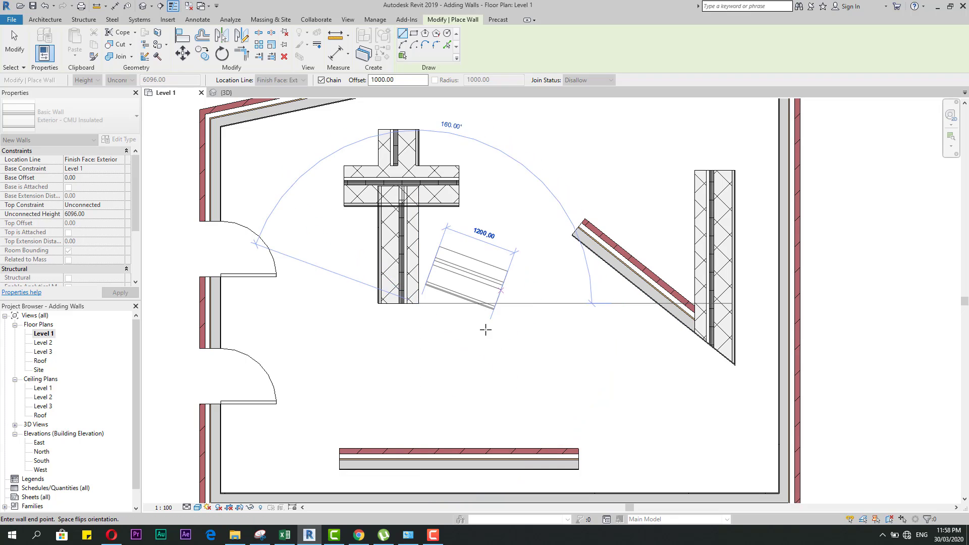
key("Escape")
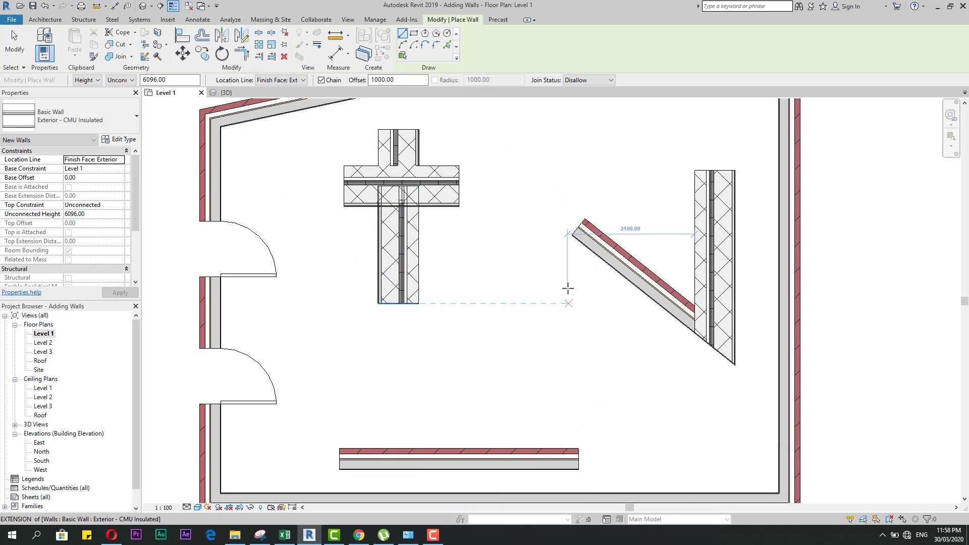
left_click(578, 448)
left_click(578, 303)
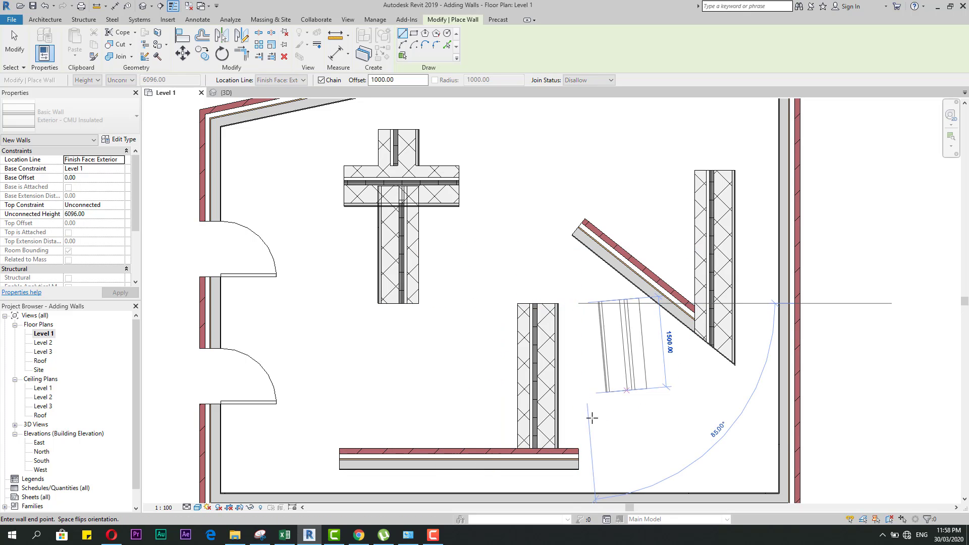
key("Escape")
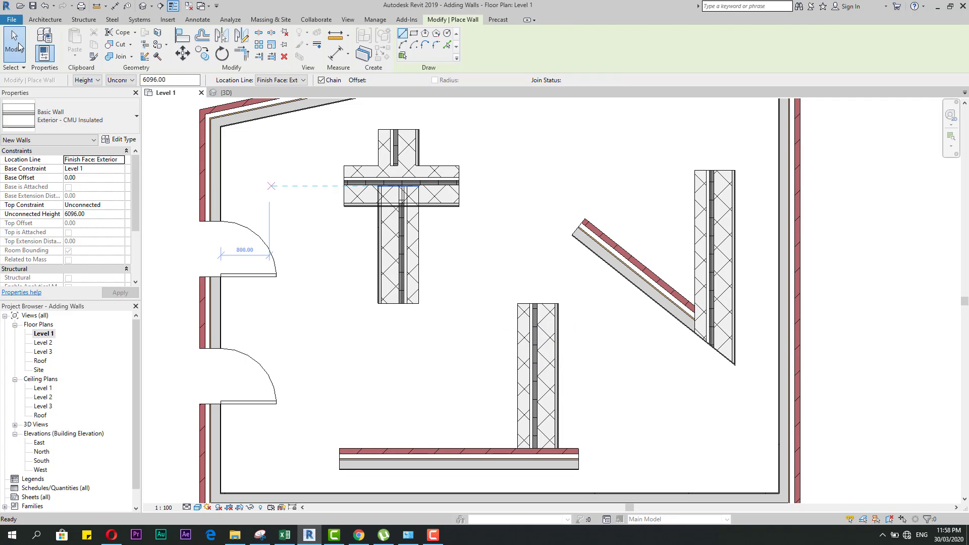
Delete the offset CMU wall standing on the lower brick wall.
left_click(14, 43)
left_click(545, 371)
key("Delete")
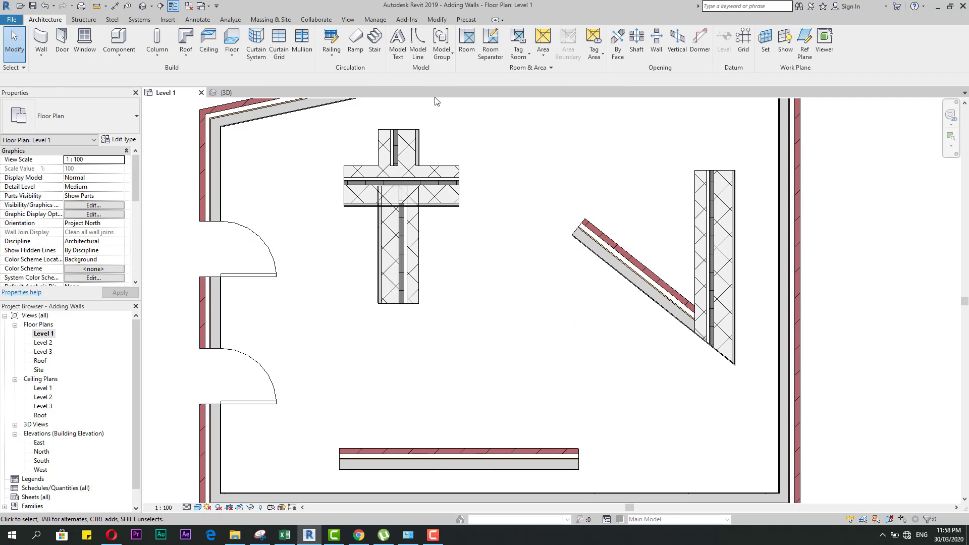
Draw an Exterior - CMU Insulated wall about 1676 mm long, vertically up from the middle of the lower brick wall, with join status Allow.
left_click(399, 196)
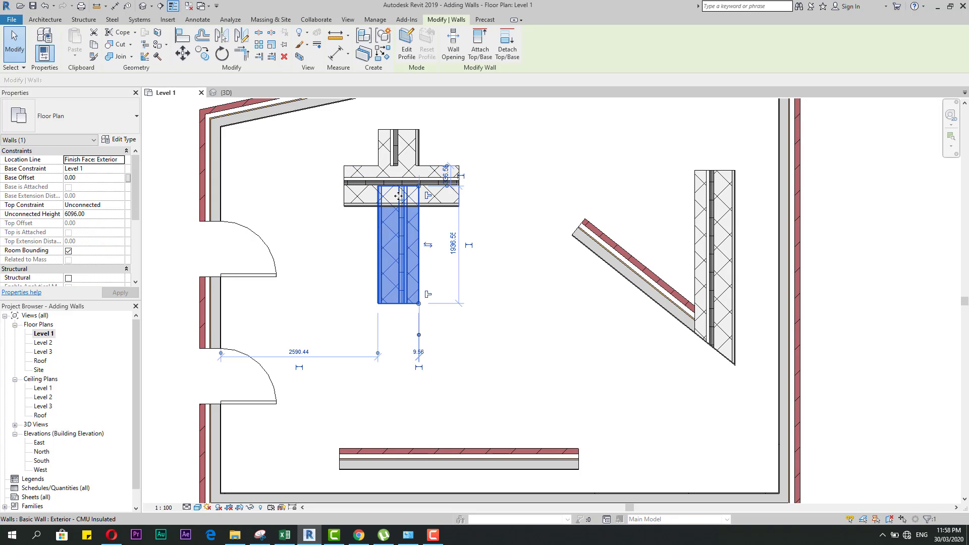
left_click(382, 54)
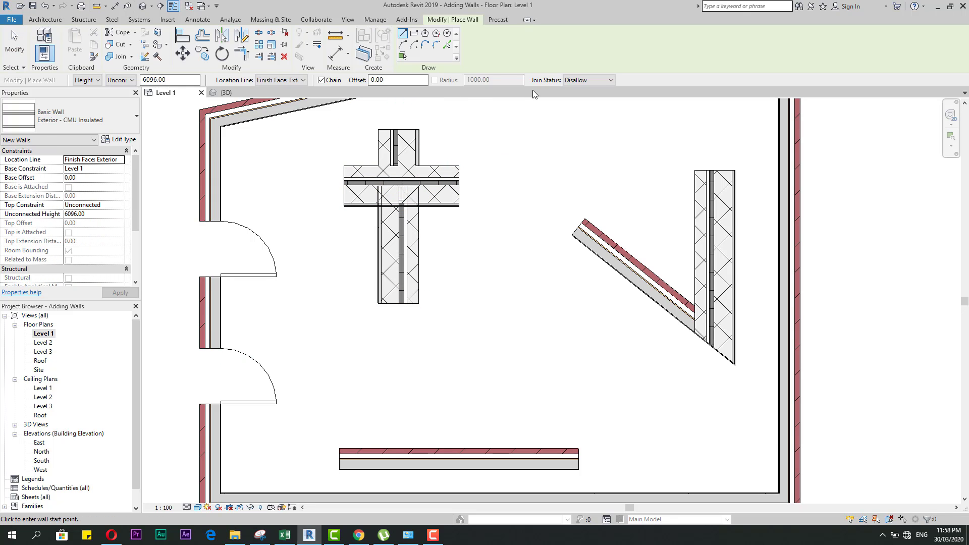
left_click(572, 81)
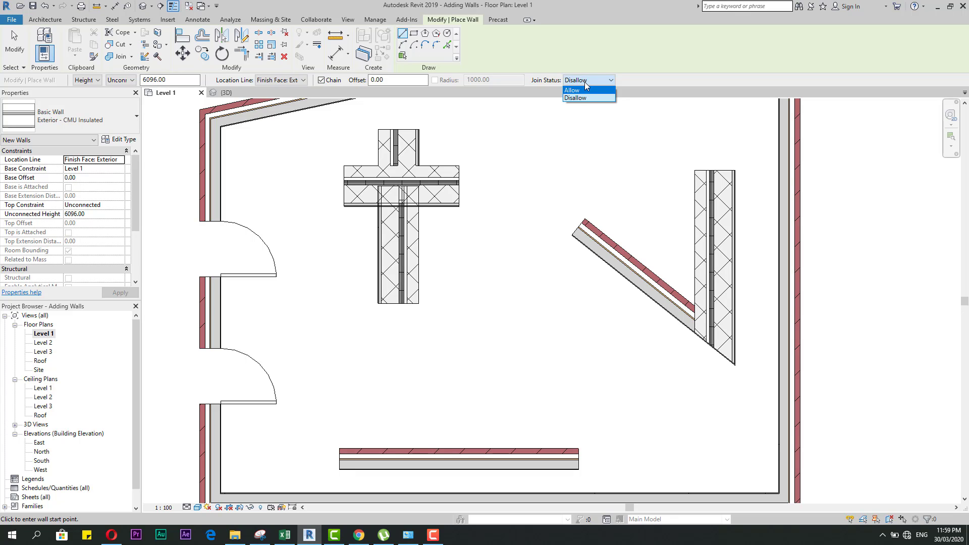
left_click(584, 99)
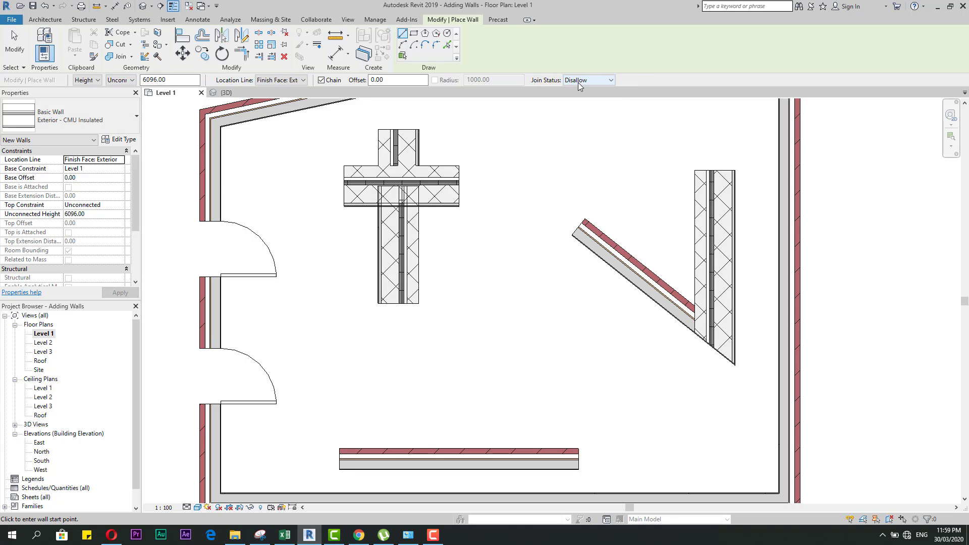
left_click(571, 82)
left_click(402, 35)
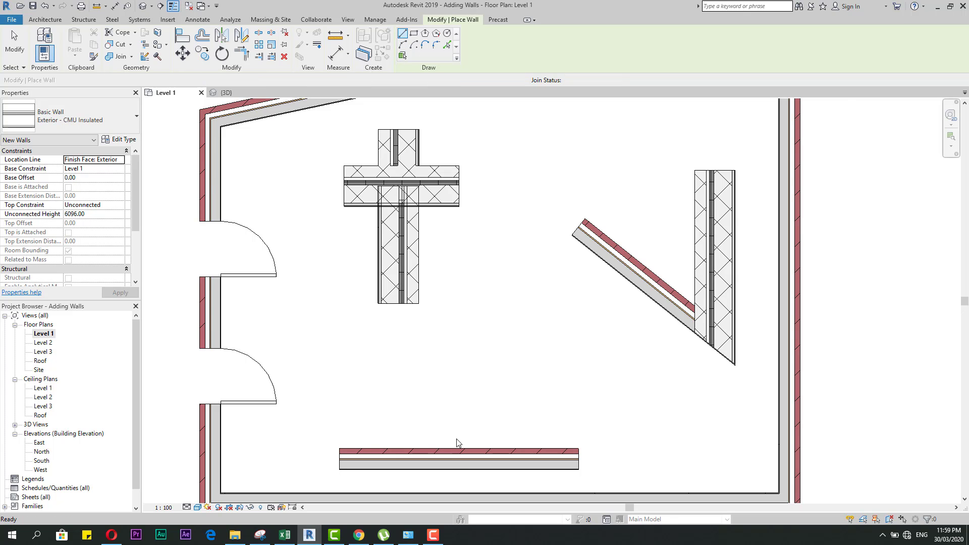
scroll(454, 480, "up", 5)
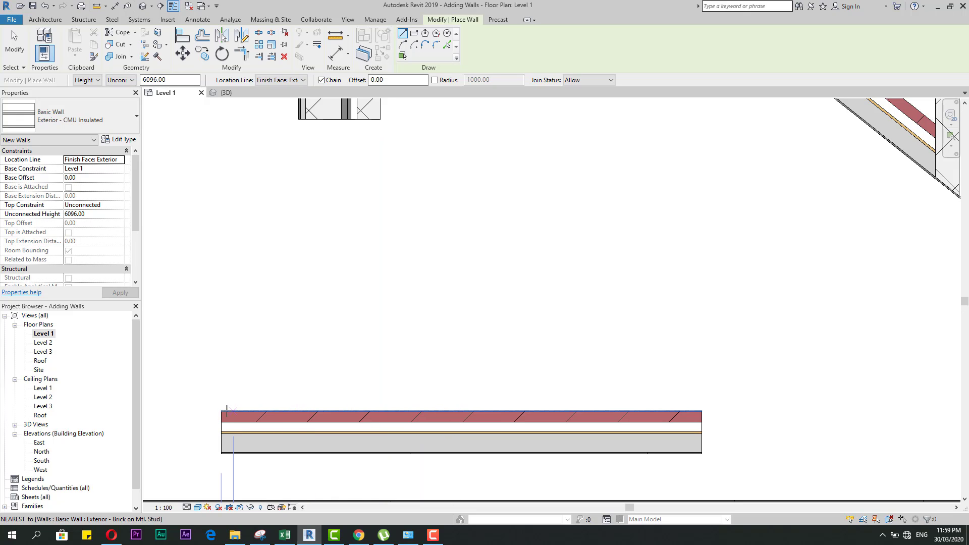
left_click(464, 411)
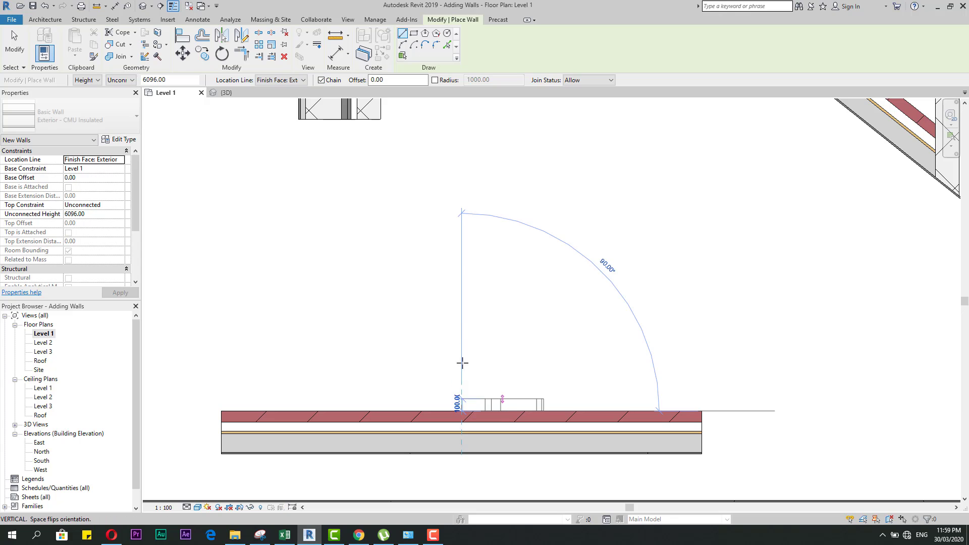
left_click(462, 228)
key("Escape")
key("Escape")
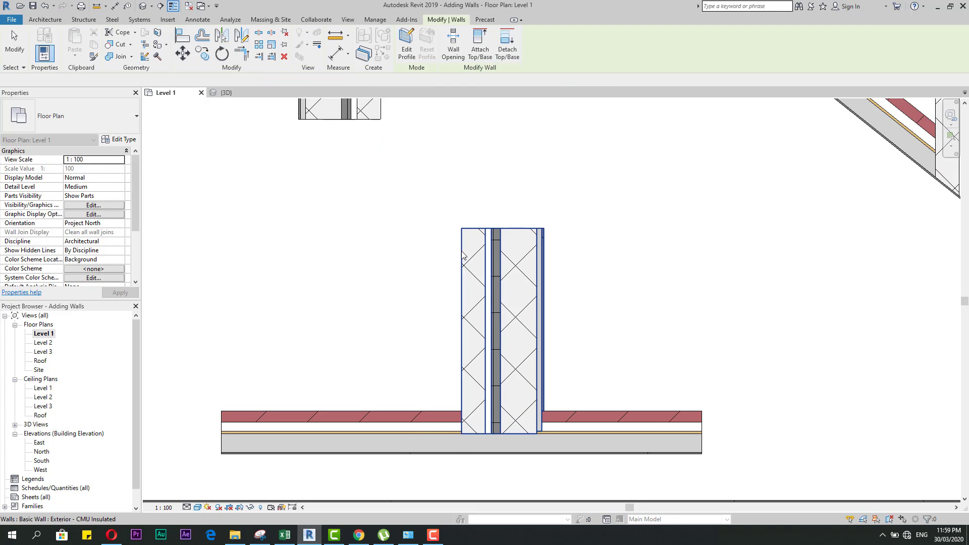
Draw a second vertical CMU Insulated wall 1800 mm long on the brick wall's upper face, left of the first, with join status Disallow.
left_click(462, 426)
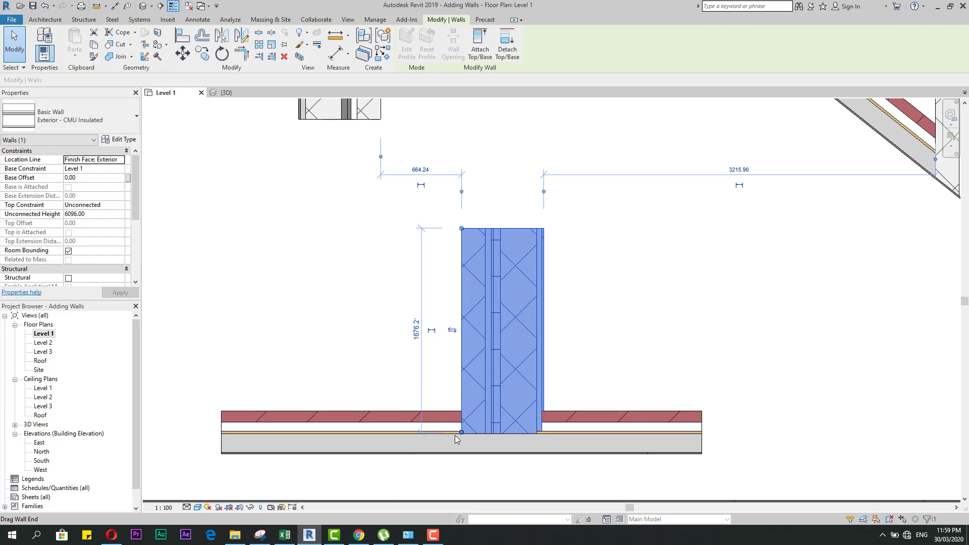
scroll(456, 434, "up", 3)
scroll(464, 437, "down", 2)
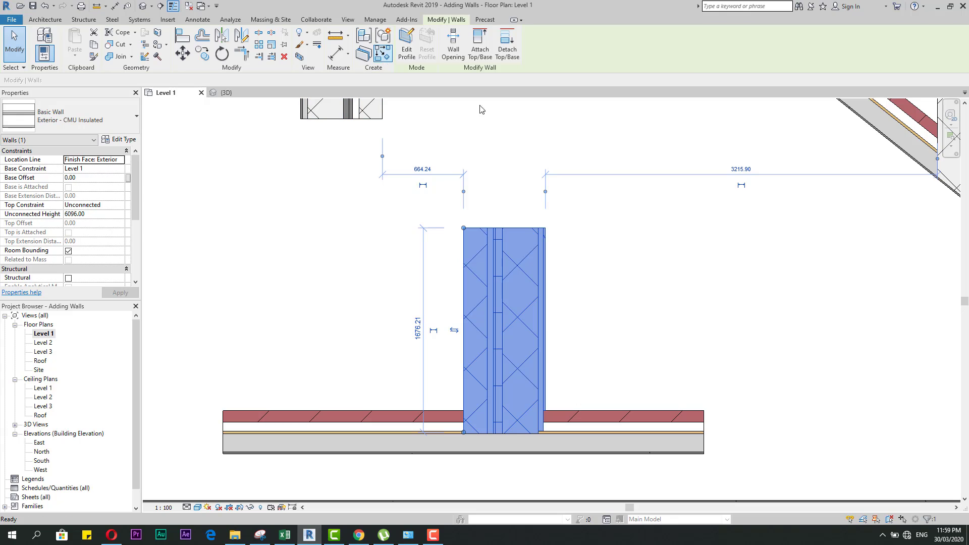
key("w")
key("a")
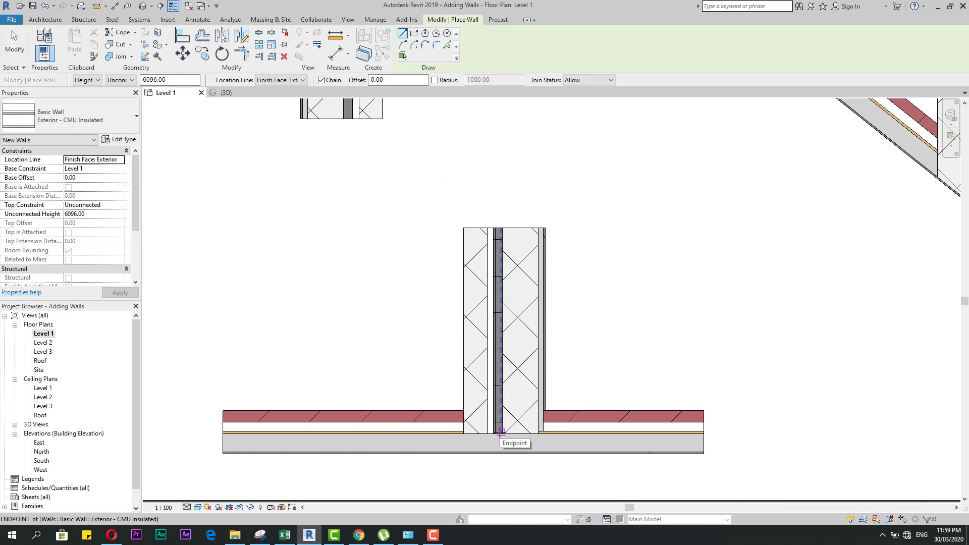
left_click(583, 80)
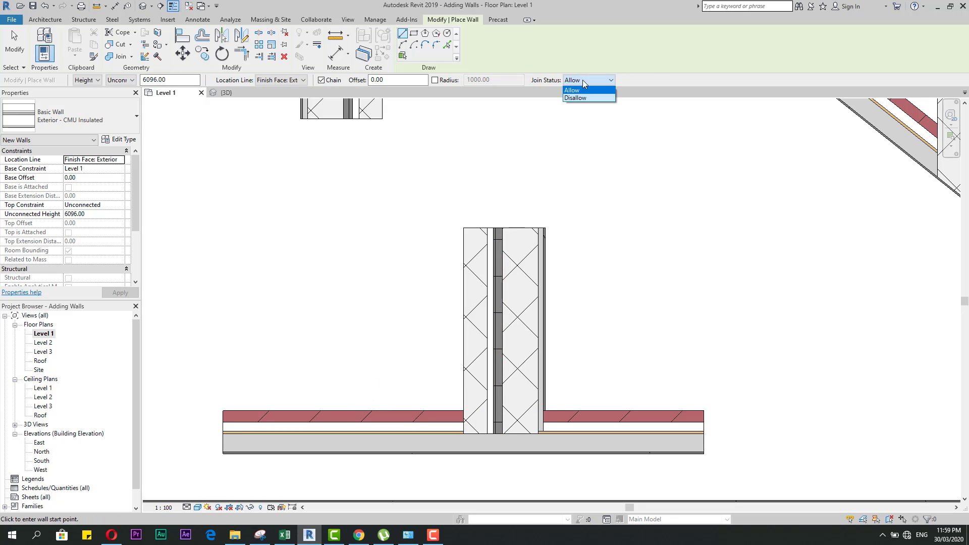
left_click(575, 95)
scroll(425, 407, "up", 2)
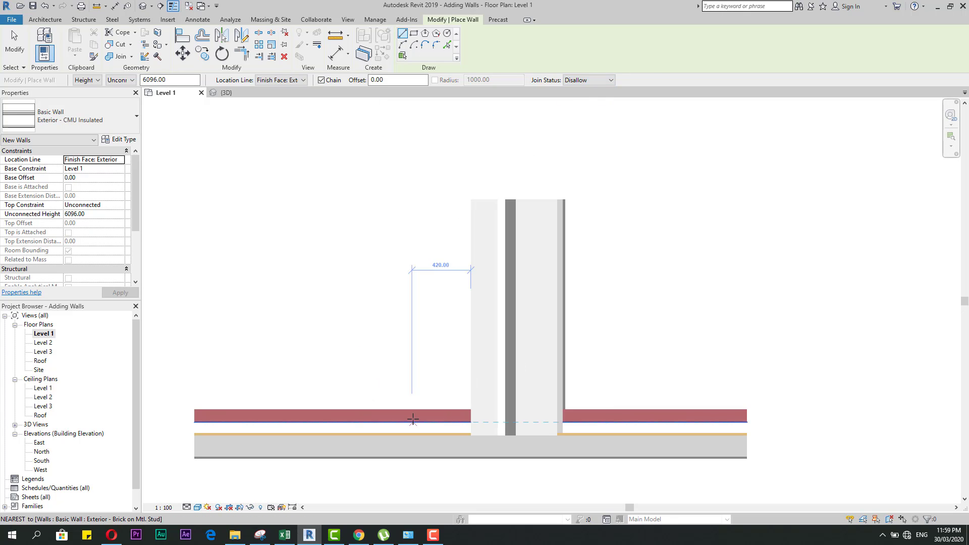
left_click(350, 405)
scroll(354, 396, "down", 1)
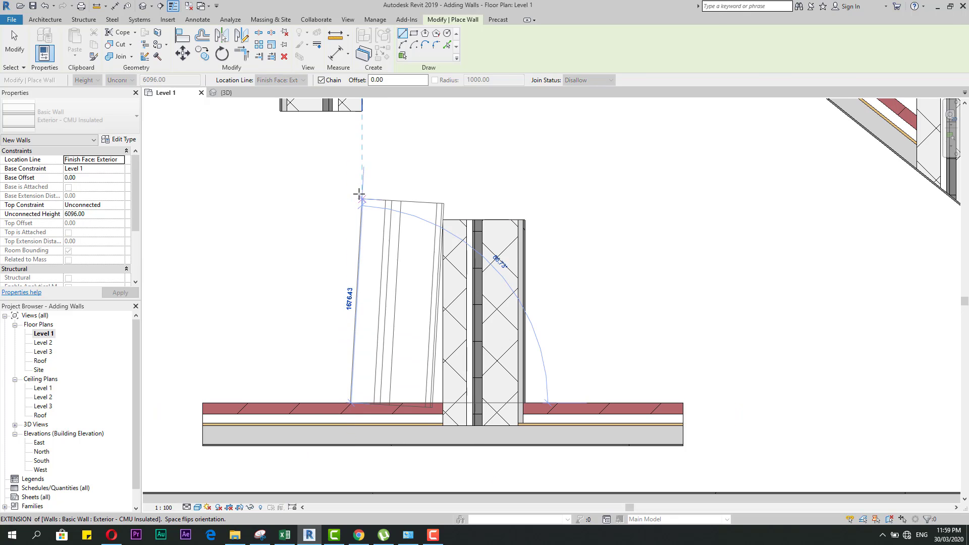
left_click(351, 183)
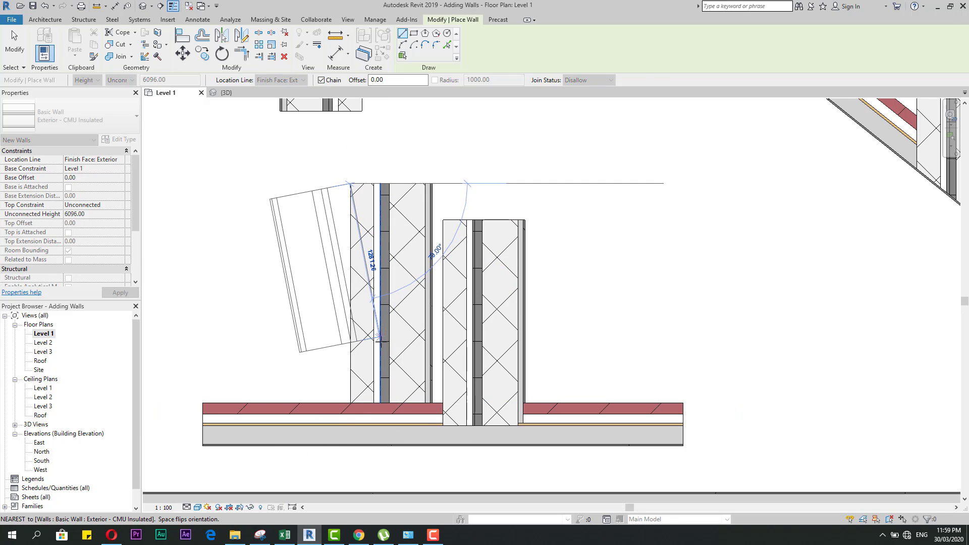
key("Escape")
key("Escape")
Nudge the joined CMU wall right along the brick wall, leaving a gap of about 1167 mm to the unjoined CMU wall.
scroll(380, 410, "up", 2)
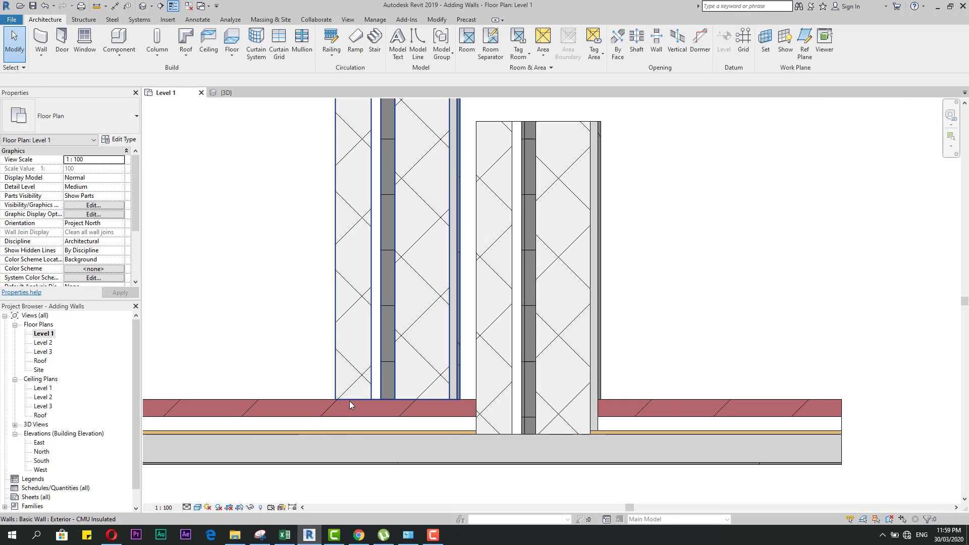
scroll(350, 400, "down", 2)
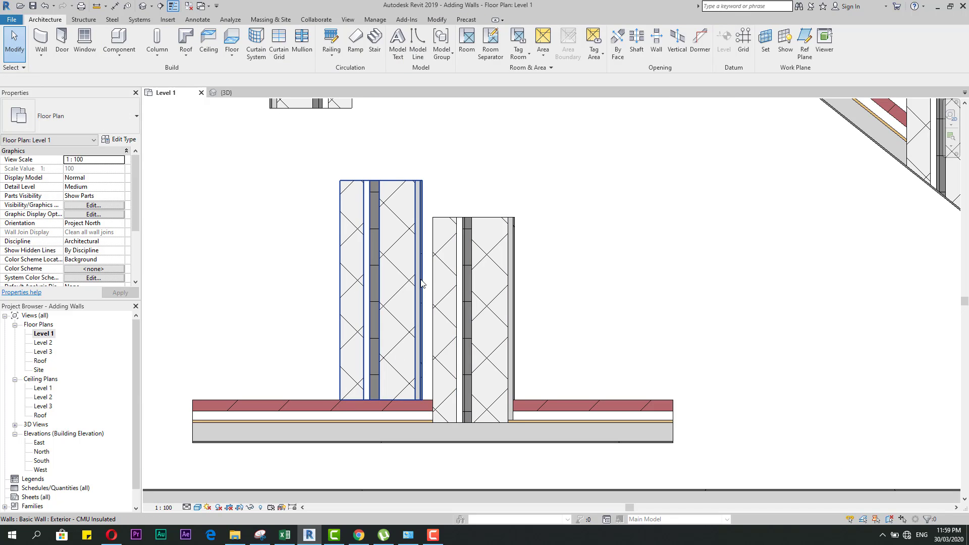
scroll(495, 333, "down", 2)
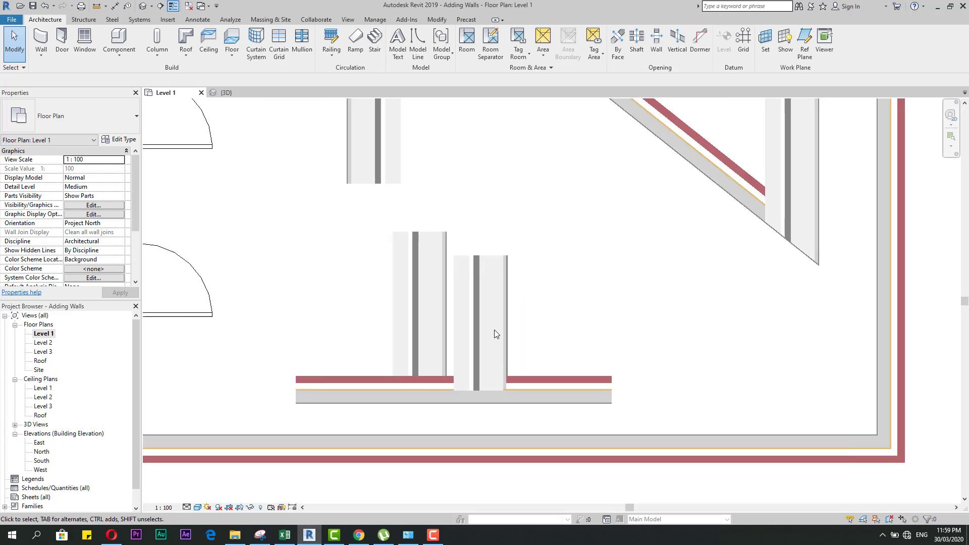
scroll(495, 333, "down", 2)
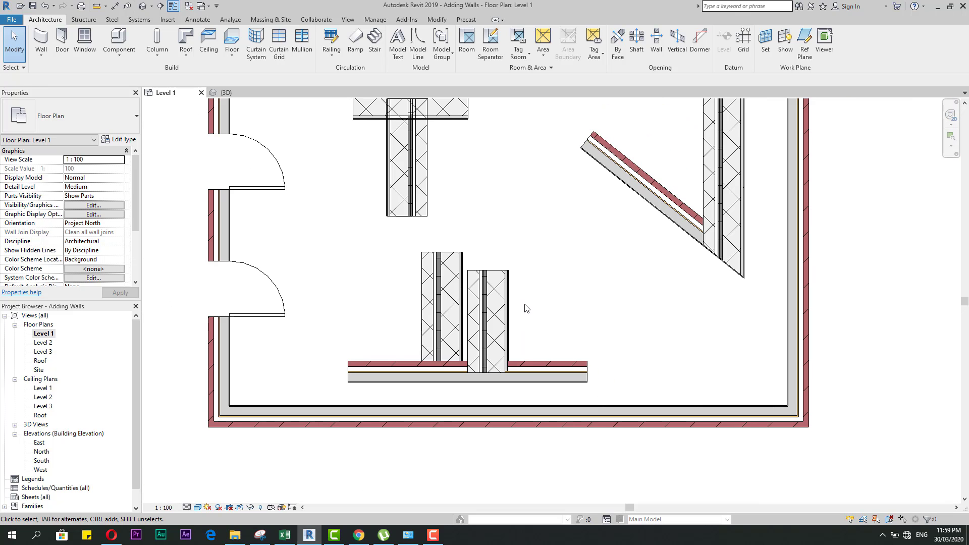
left_click(511, 295)
key("Right")
key("Right")
key("Right")
key("Right")
key("Right")
key("Right")
key("Right")
key("Right")
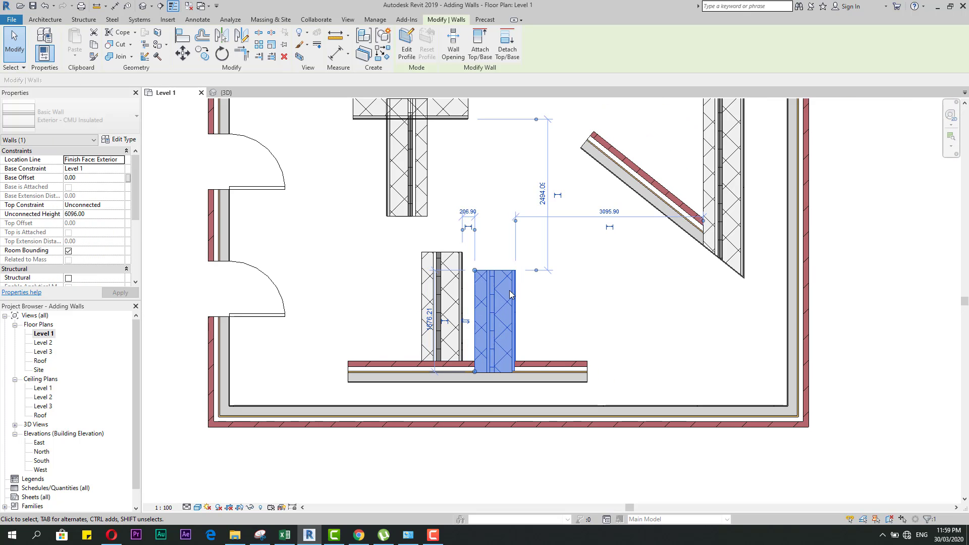
key("Right")
key("Right")
key("Right")
key("Right")
key("Right")
key("Right")
key("Right")
key("Right")
key("Right")
key("Right")
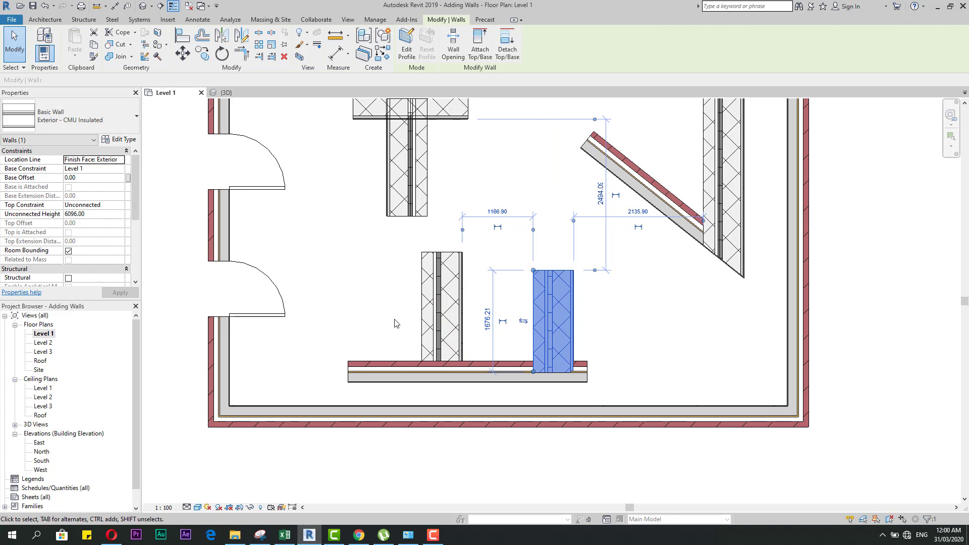
left_click(366, 311)
Select the two CMU walls in turn and compare the join controls at their ends.
scroll(612, 326, "up", 2)
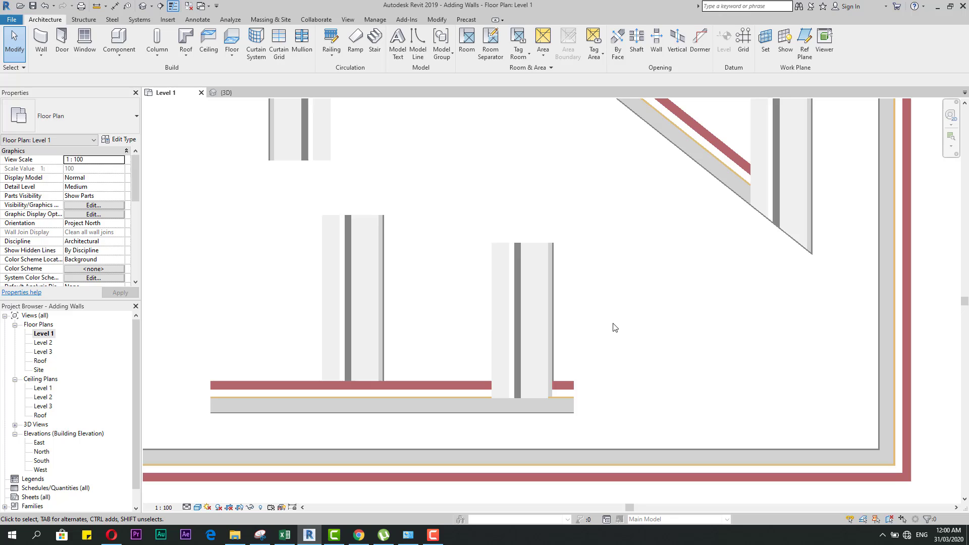
left_click(514, 308)
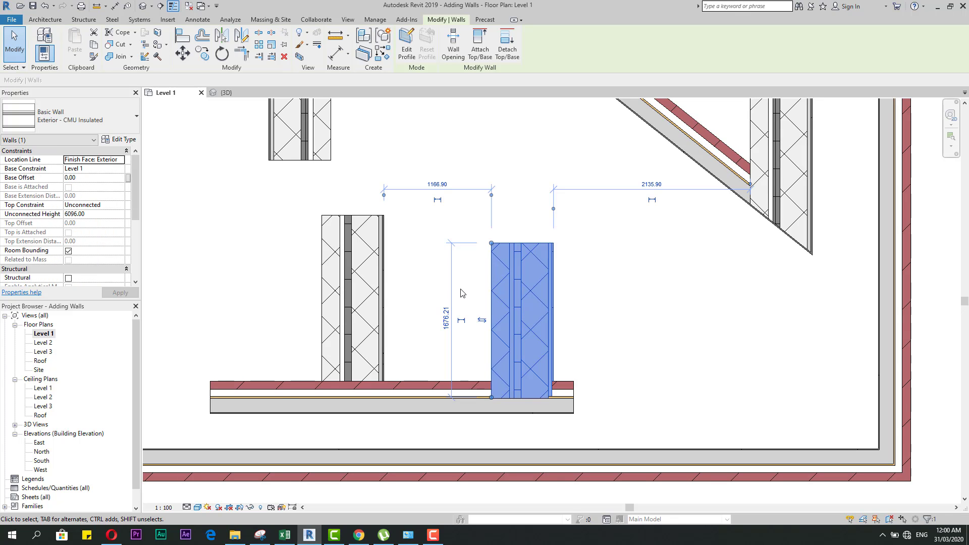
left_click(381, 281)
scroll(314, 335, "up", 1)
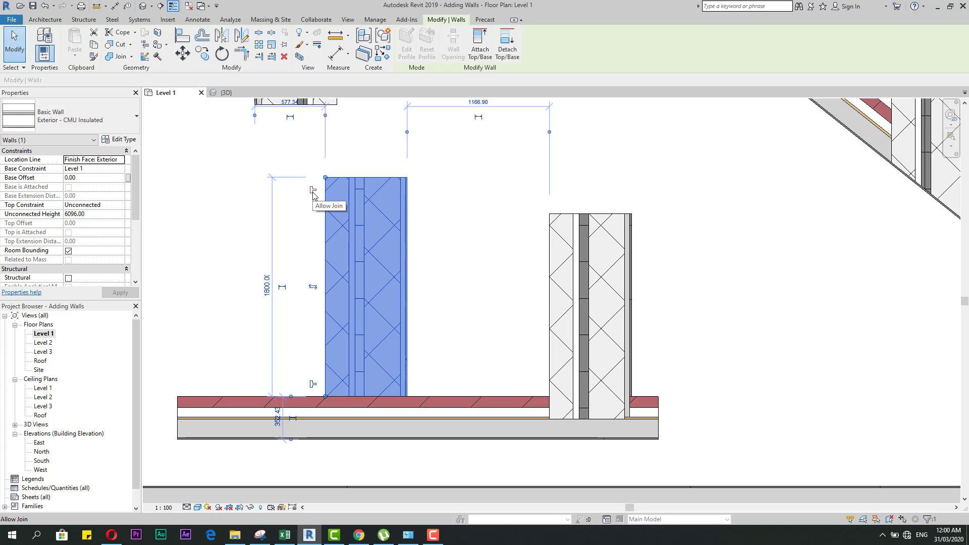
left_click(460, 302)
left_click(560, 232)
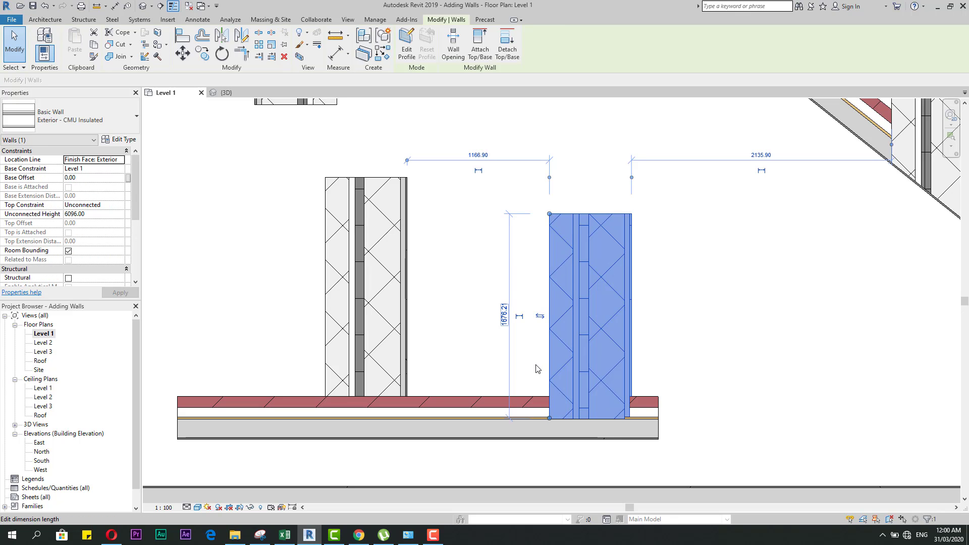
left_click(420, 276)
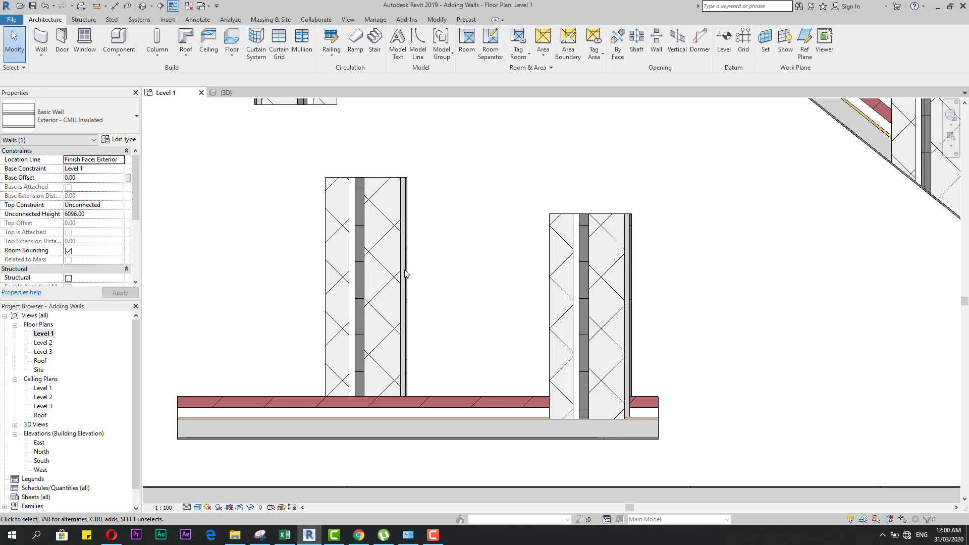
Allow joining at the lower end of the left CMU wall where it meets the brick wall.
left_click(403, 272)
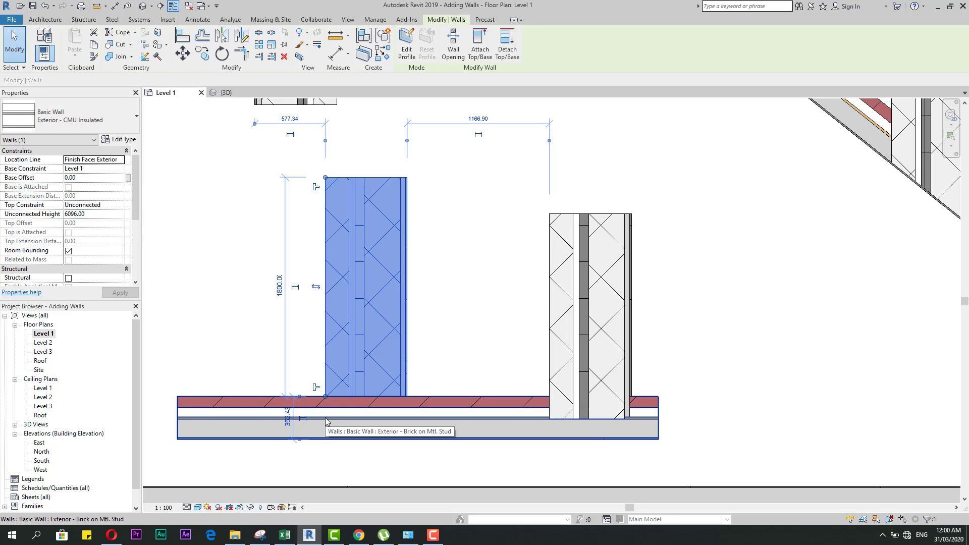
left_click(316, 390)
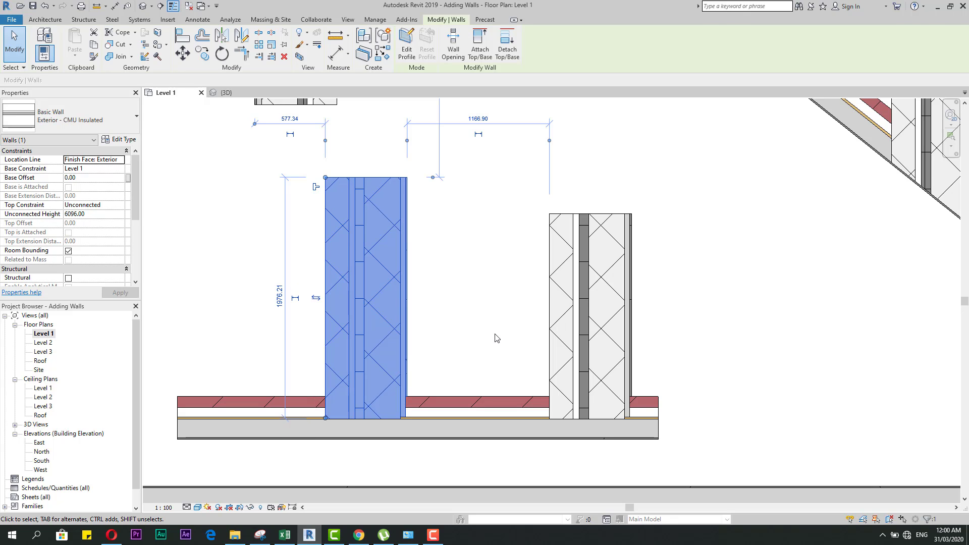
left_click(520, 318)
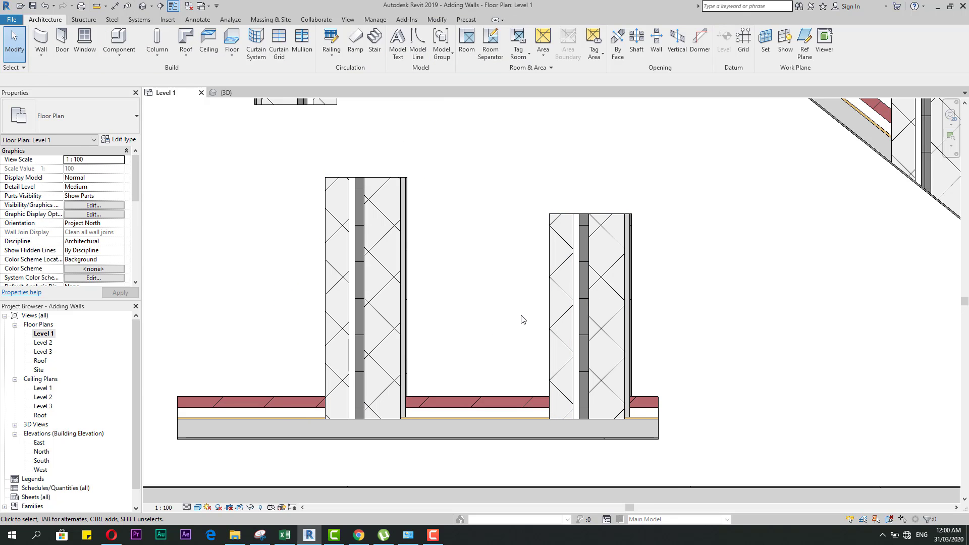
Delete the two vertical CMU Insulated walls standing on the short horizontal brick wall near the room's lower side.
scroll(519, 316, "down", 2)
scroll(519, 315, "down", 2)
scroll(520, 314, "up", 3)
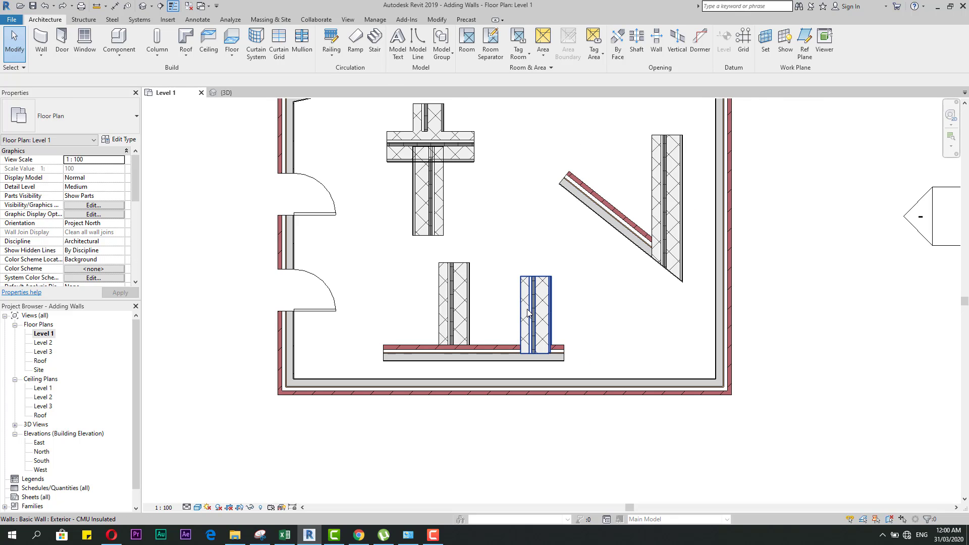
left_click(527, 311)
scroll(528, 309, "down", 2)
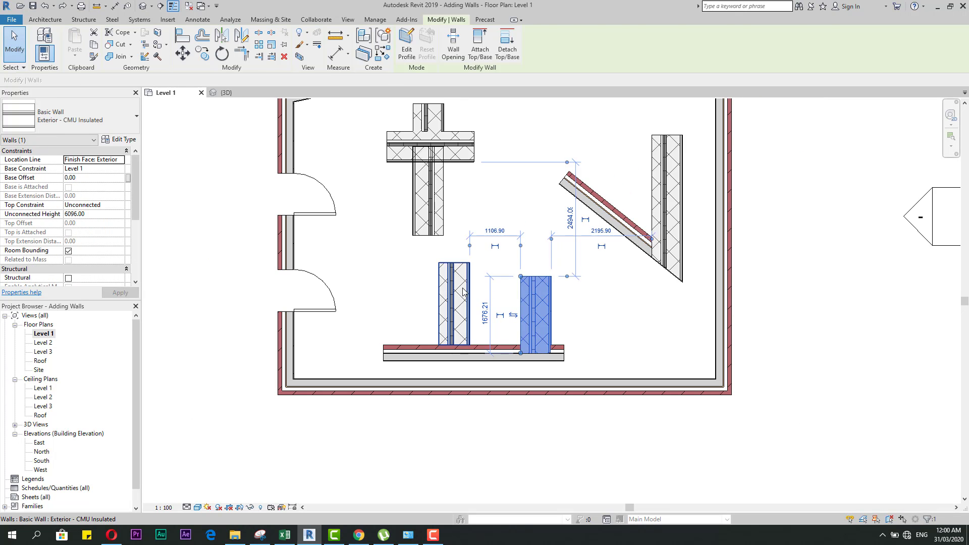
left_click(461, 290)
key("Delete")
left_click(523, 319)
key("Delete")
scroll(501, 317, "up", 3)
scroll(487, 353, "down", 6)
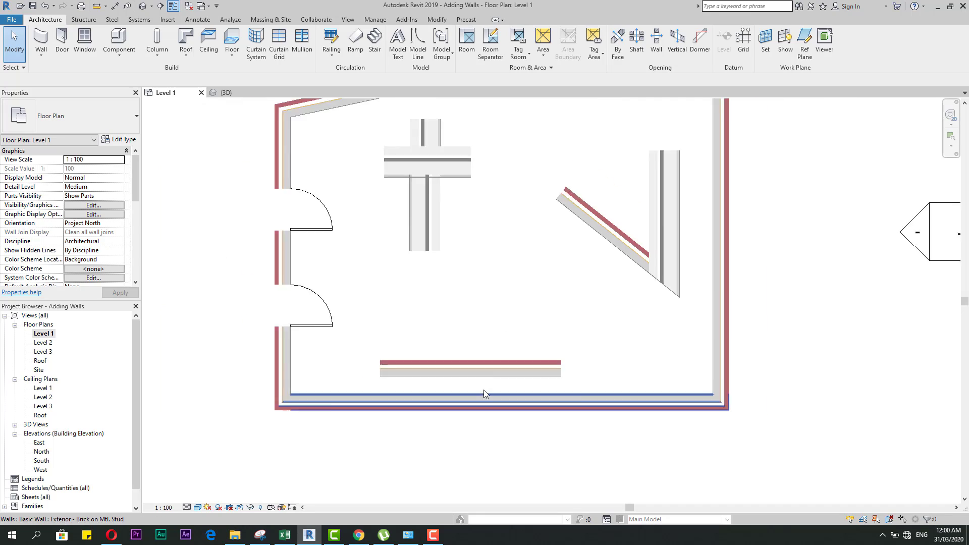
Shorten the right exterior brick wall from its upper end so it separates from the sloped wall at the upper-right corner.
scroll(481, 152, "up", 2)
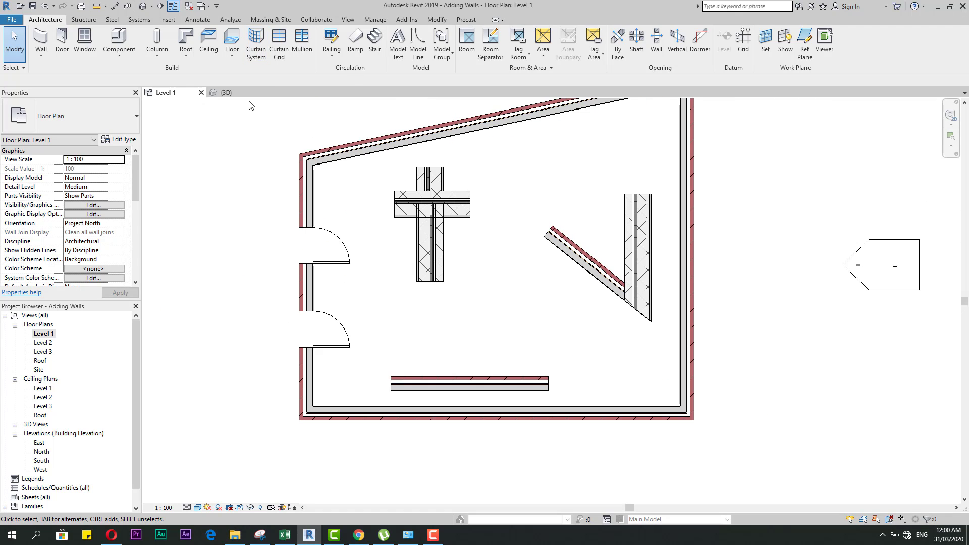
scroll(412, 203, "up", 2)
scroll(412, 202, "down", 3)
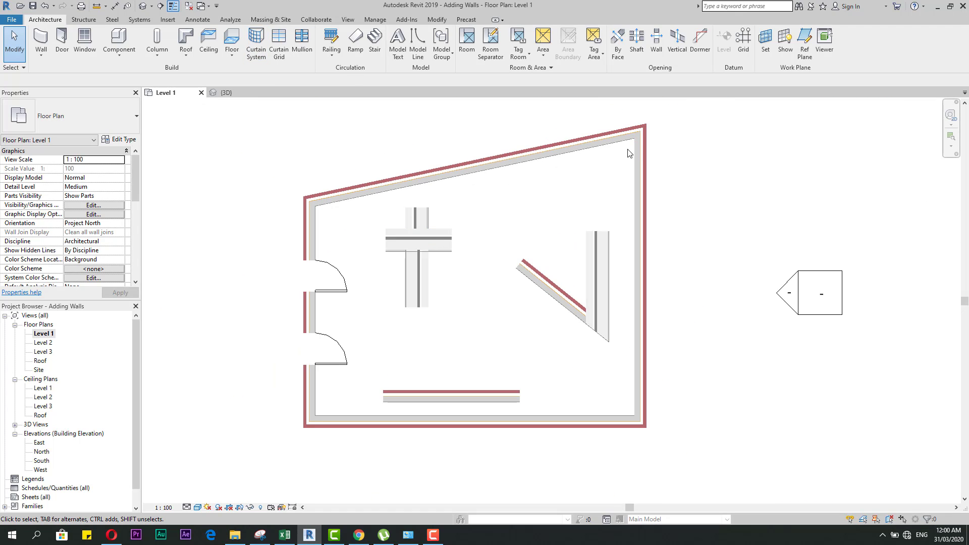
scroll(628, 153, "up", 6)
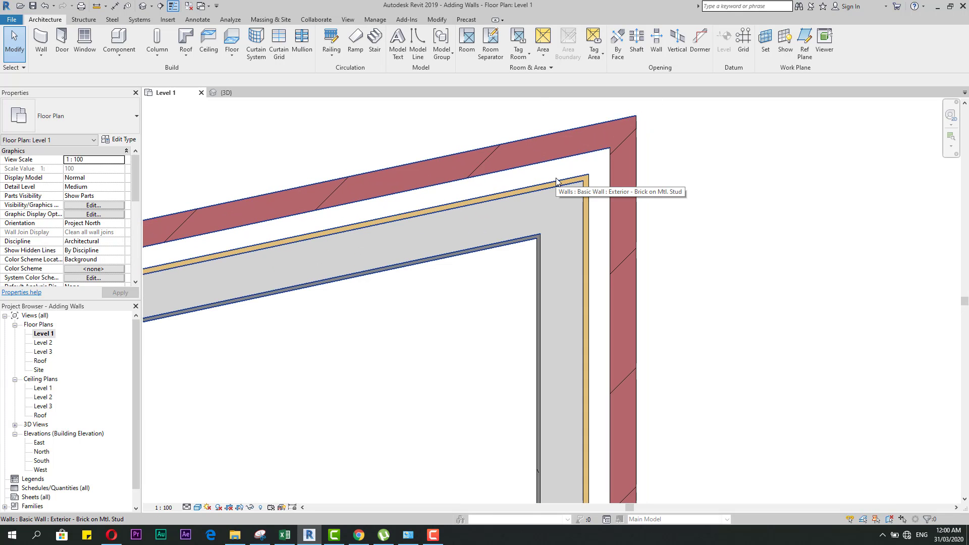
scroll(552, 202, "down", 2)
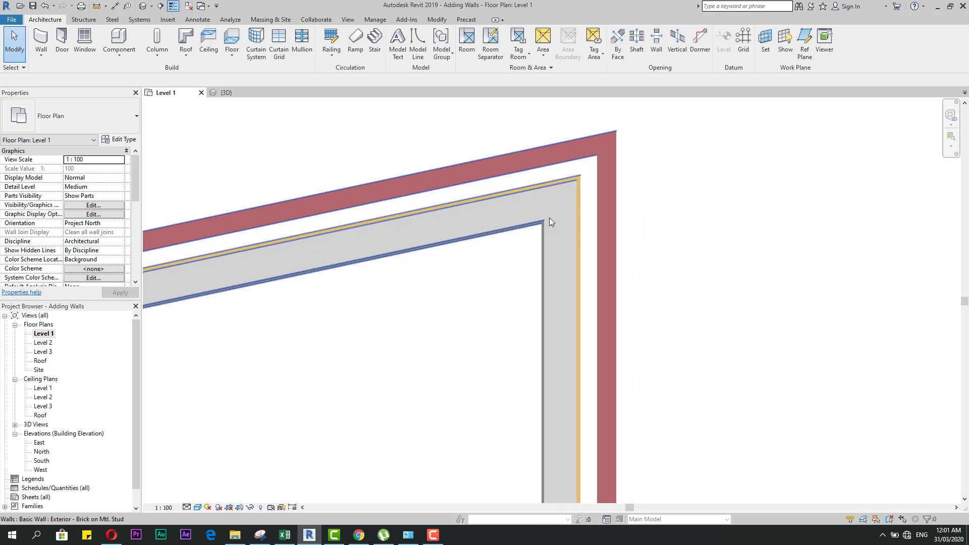
left_click(576, 185)
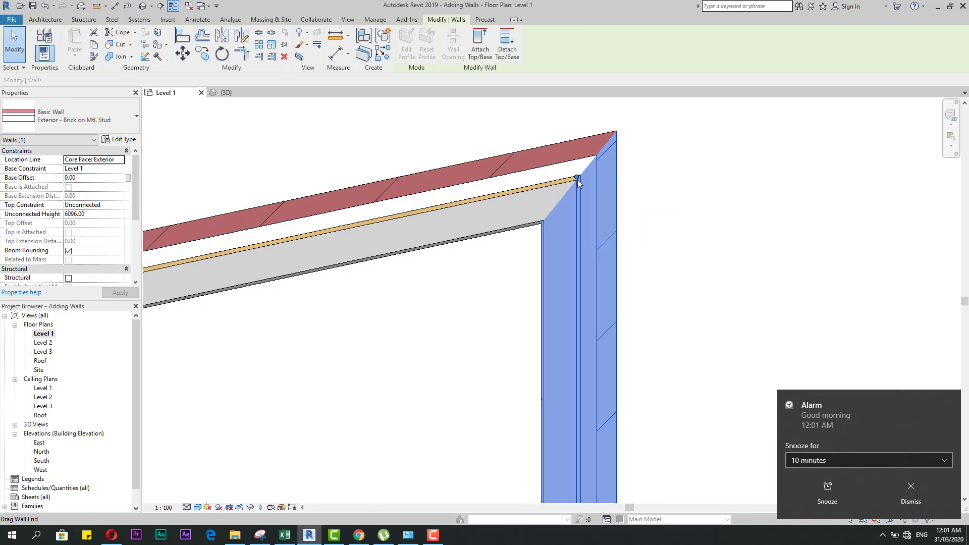
left_click(911, 482)
left_click(644, 311)
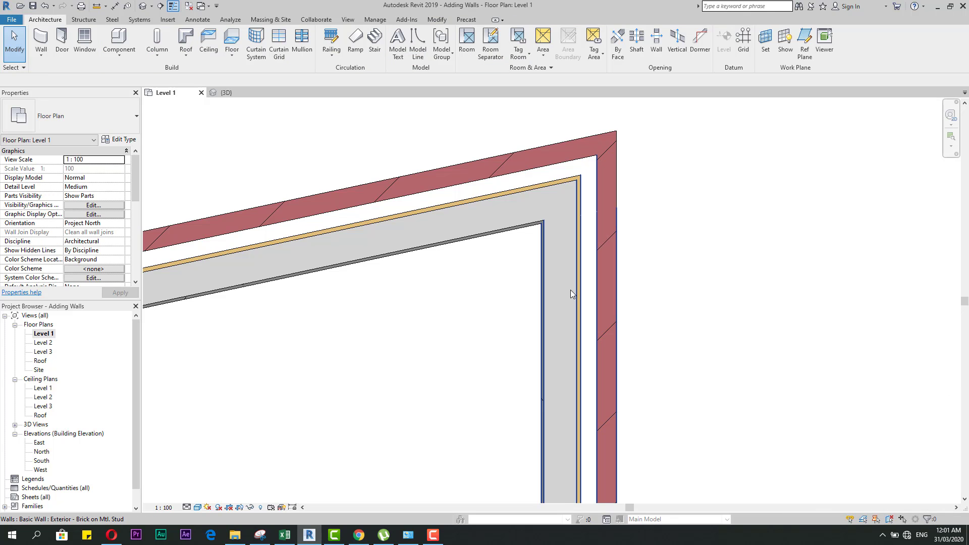
left_click(580, 283)
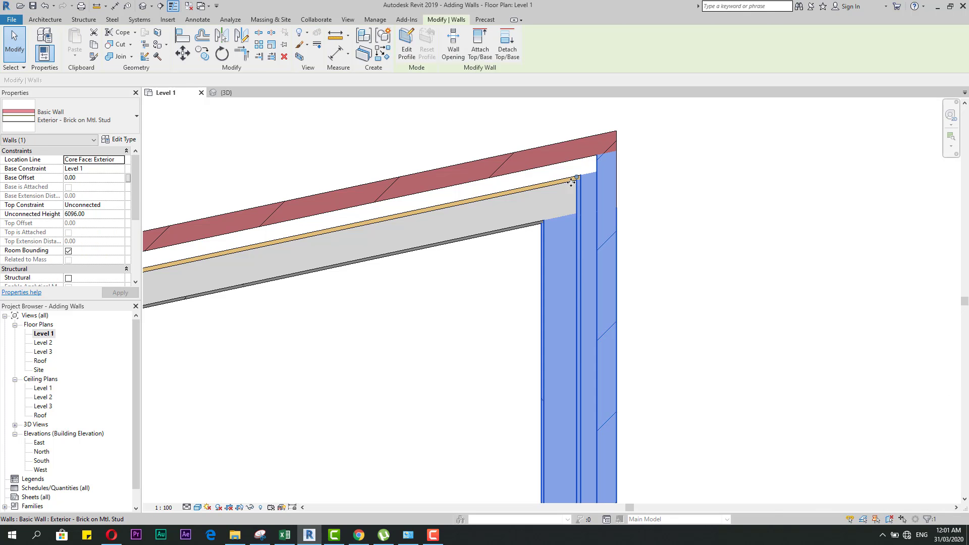
left_click_drag(577, 179, 577, 264)
scroll(608, 243, "down", 3)
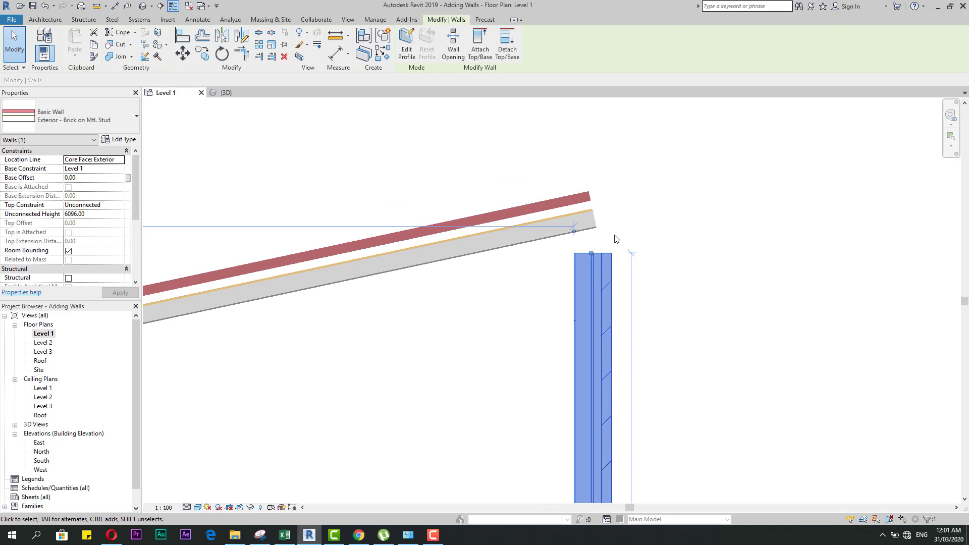
left_click(539, 281)
Trim/extend the sloped exterior wall and the right exterior wall to a corner so they meet again.
scroll(574, 244, "up", 3)
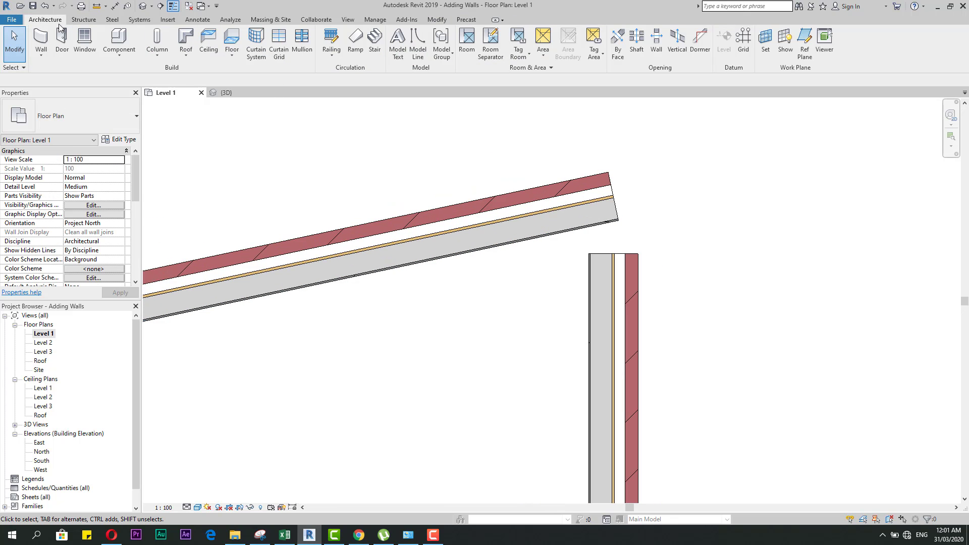
left_click(591, 277)
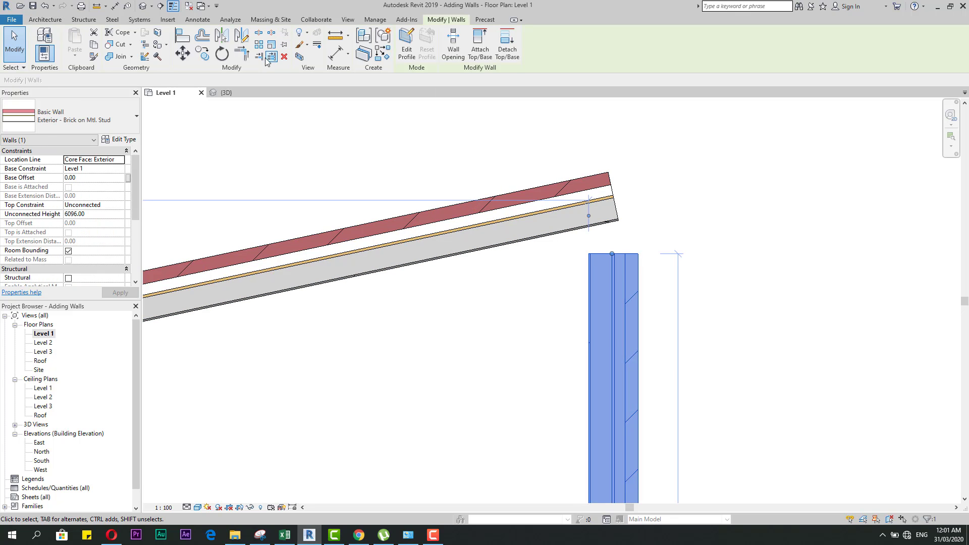
left_click(249, 54)
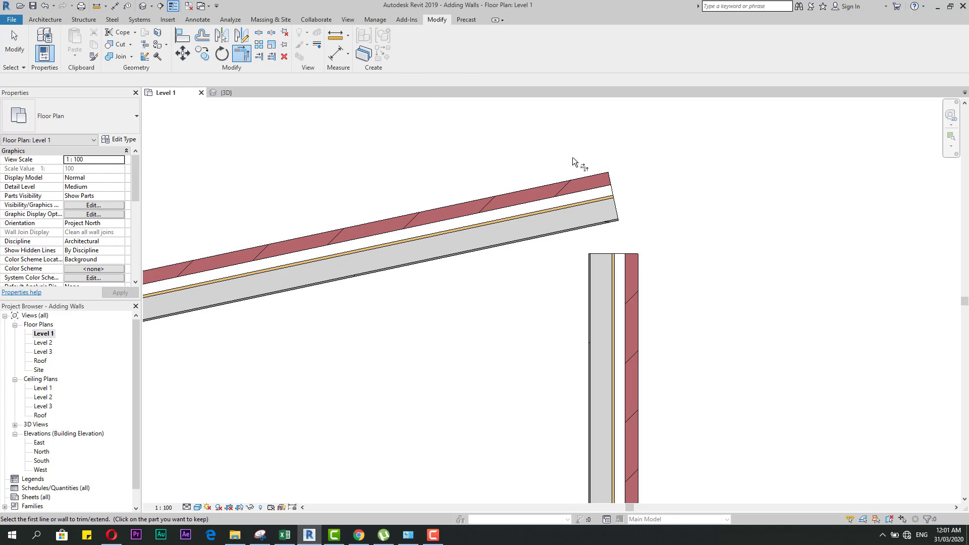
left_click(588, 202)
left_click(613, 277)
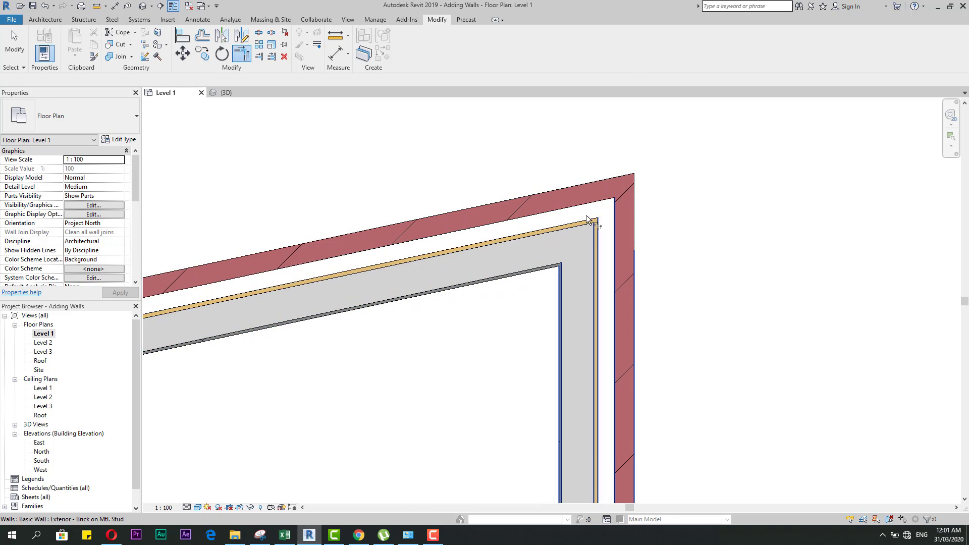
scroll(586, 216, "up", 1)
key("Escape")
key("Escape")
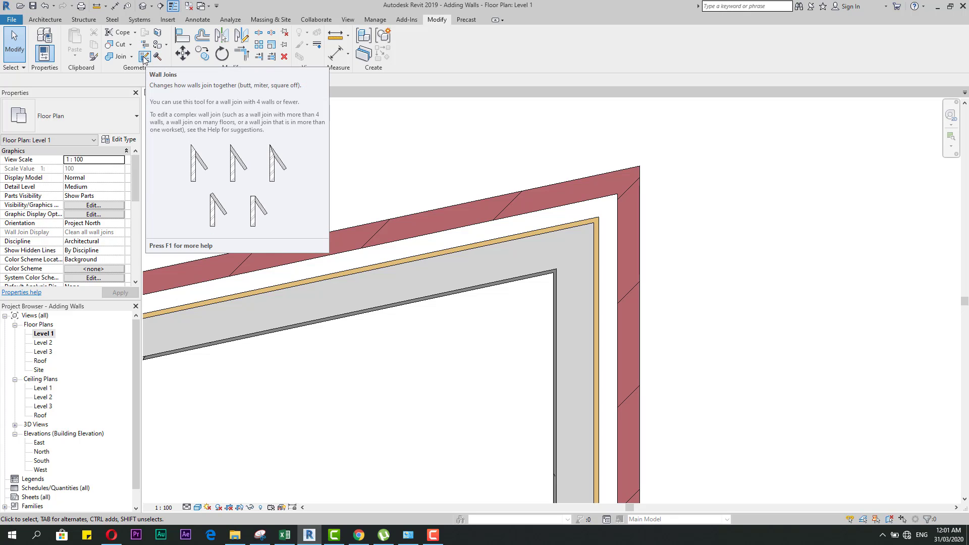
Start the Wall Joins tool and pick the upper-right corner join between the sloped and right exterior walls.
left_click(145, 57)
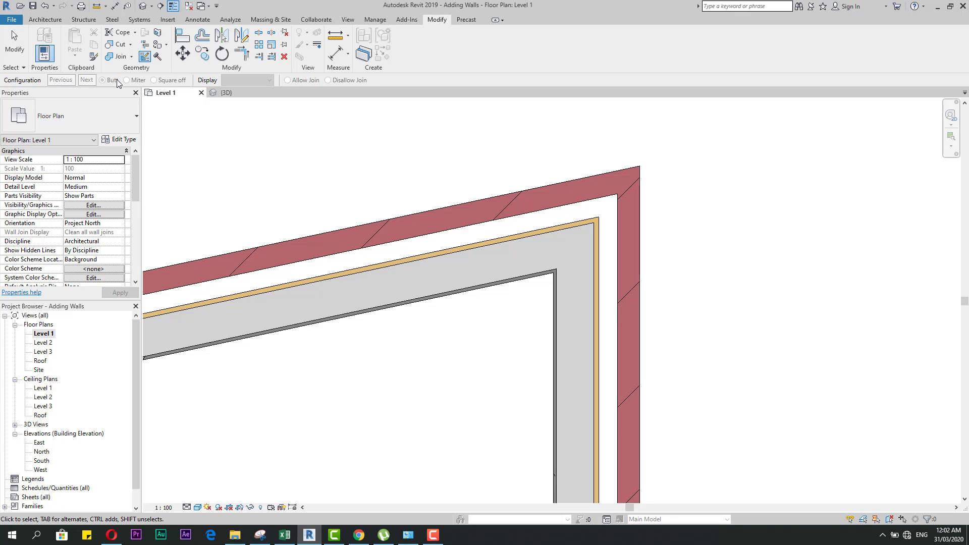
scroll(586, 253, "down", 4)
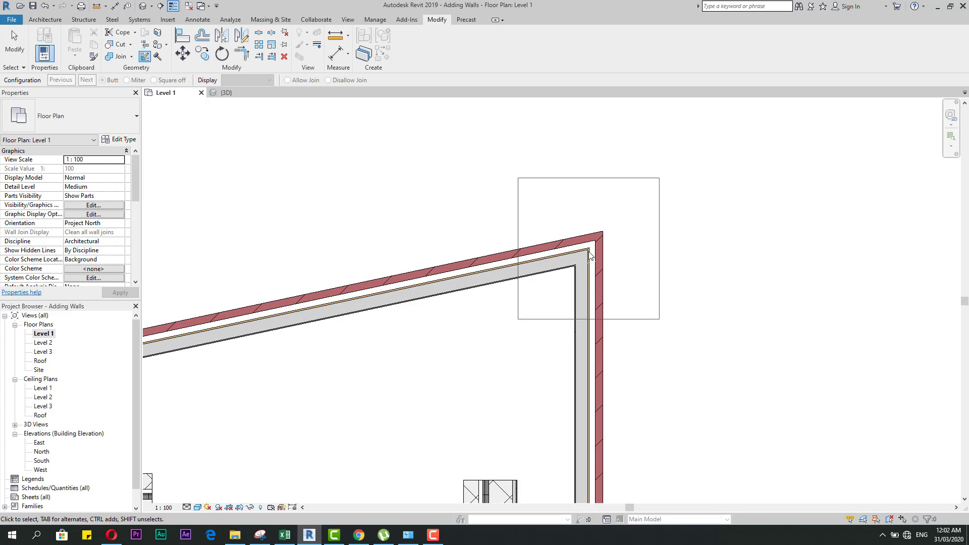
left_click(590, 256)
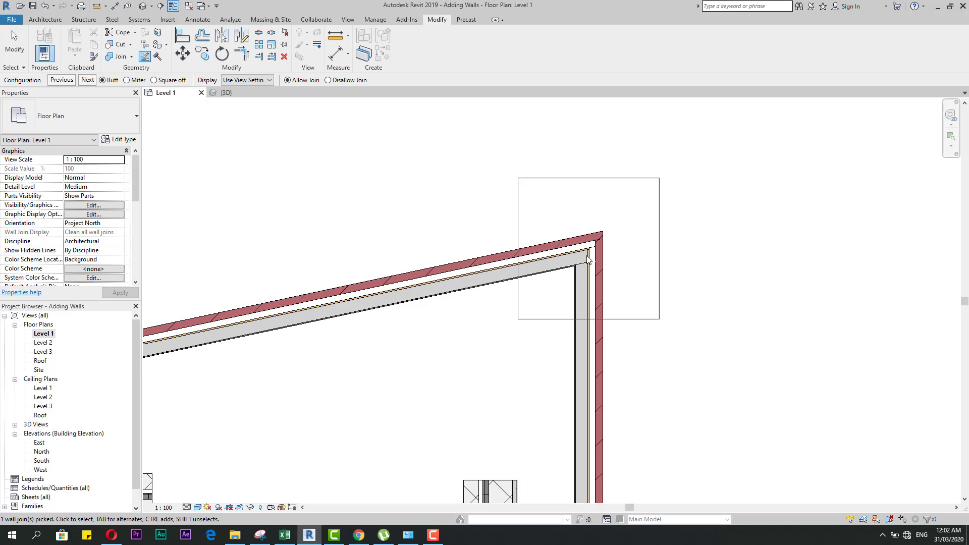
scroll(586, 255, "up", 4)
scroll(586, 255, "up", 3)
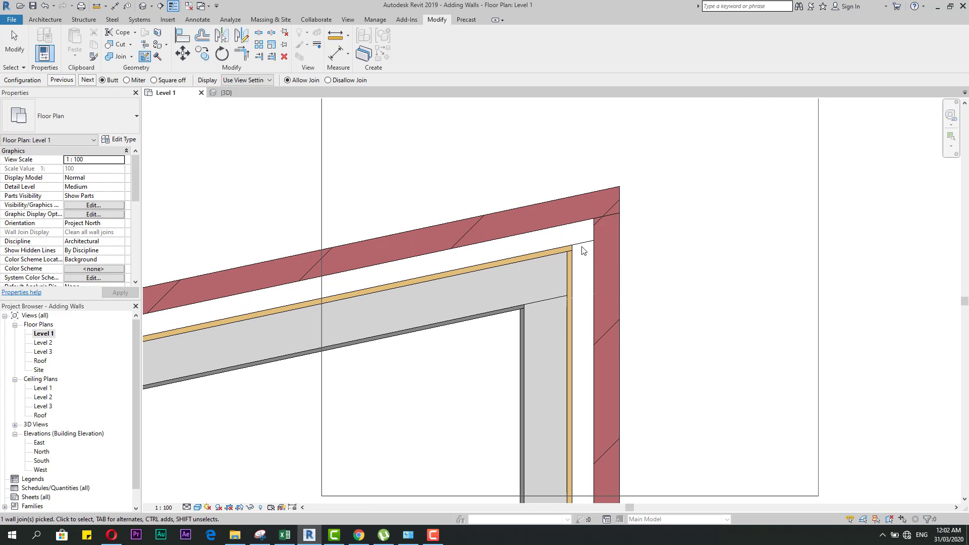
scroll(587, 247, "down", 1)
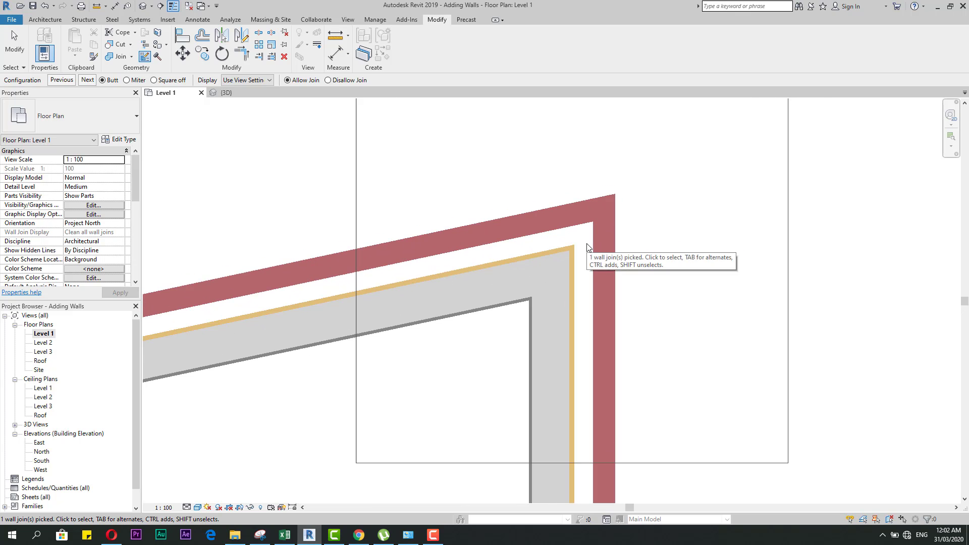
Switch the picked corner join from Butt to Miter and then to Square off, checking the corner's shape.
left_click(127, 81)
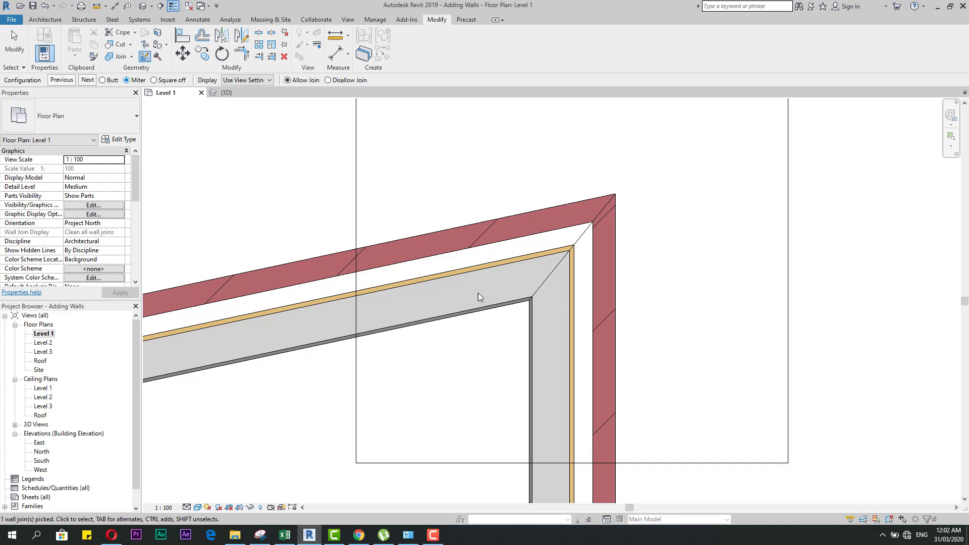
left_click(154, 80)
scroll(695, 268, "down", 2)
scroll(638, 302, "up", 2)
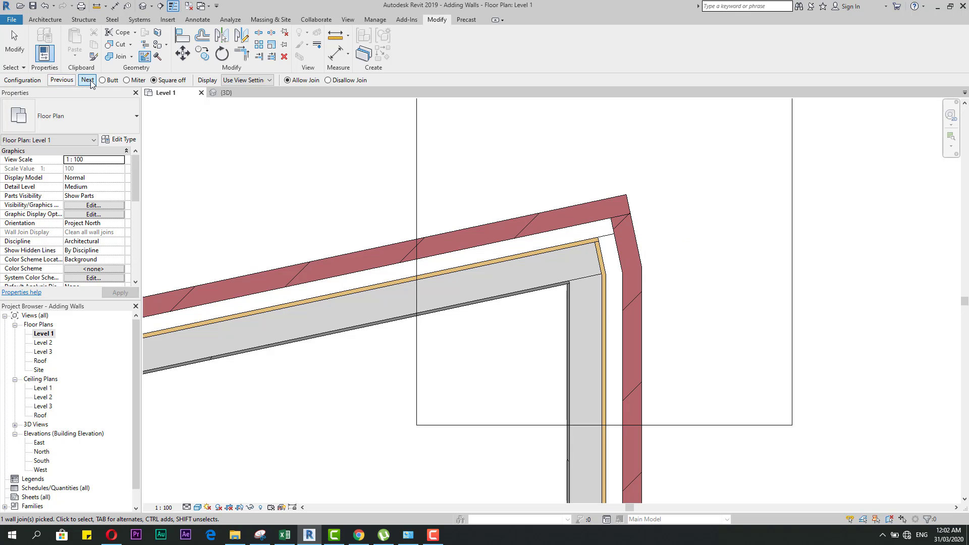
scroll(611, 255, "down", 2)
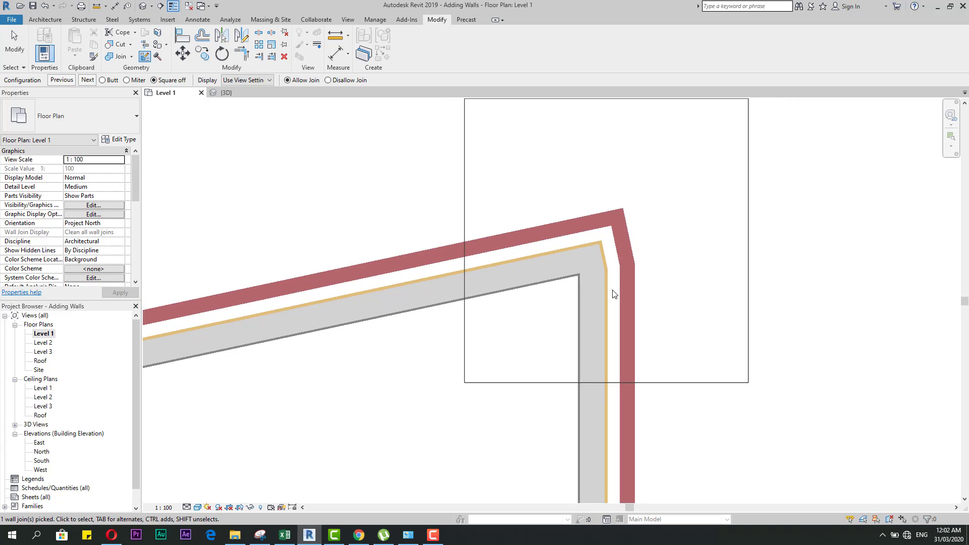
scroll(610, 277, "up", 1)
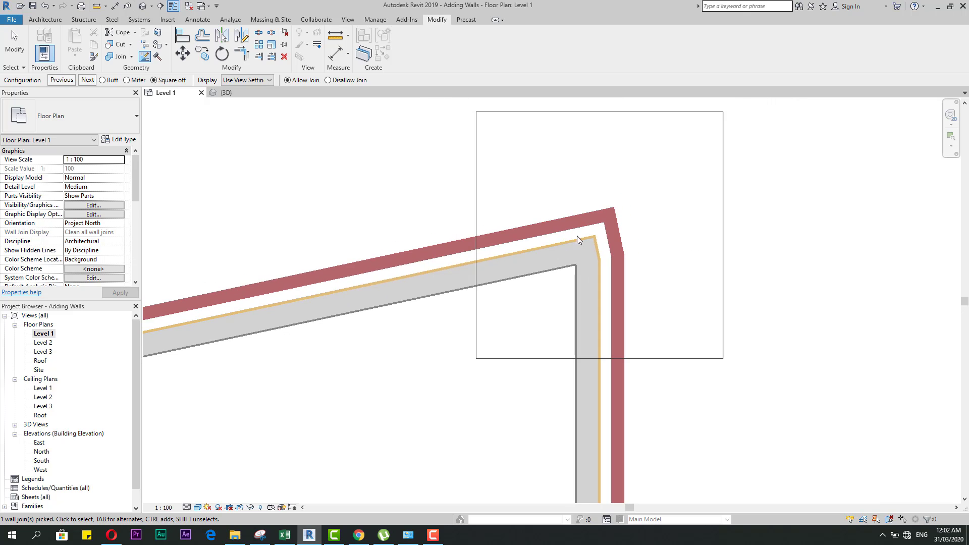
scroll(577, 235, "down", 1)
scroll(605, 235, "up", 1)
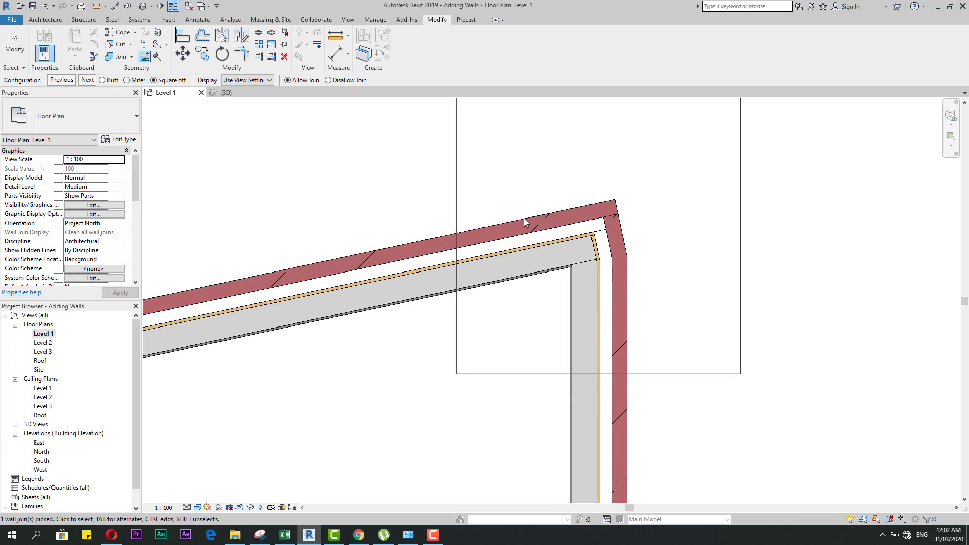
Advance the squared-off join to its next configuration, then switch it to Butt and cycle through the butt configurations.
left_click(87, 80)
left_click(103, 80)
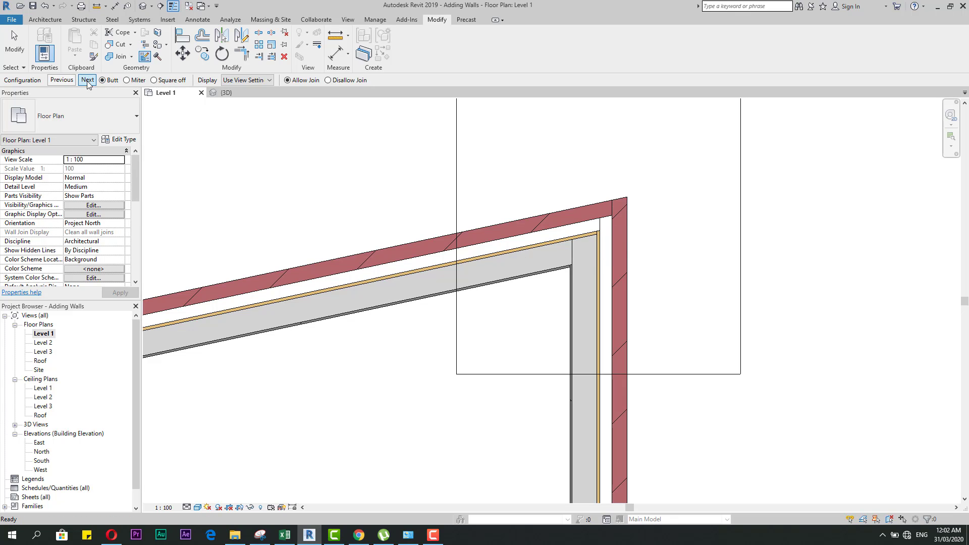
left_click(87, 81)
left_click(87, 81)
Set the corner join to Miter, inspect the diagonal joint line up close, and try Square off again.
left_click(127, 80)
scroll(608, 253, "up", 3)
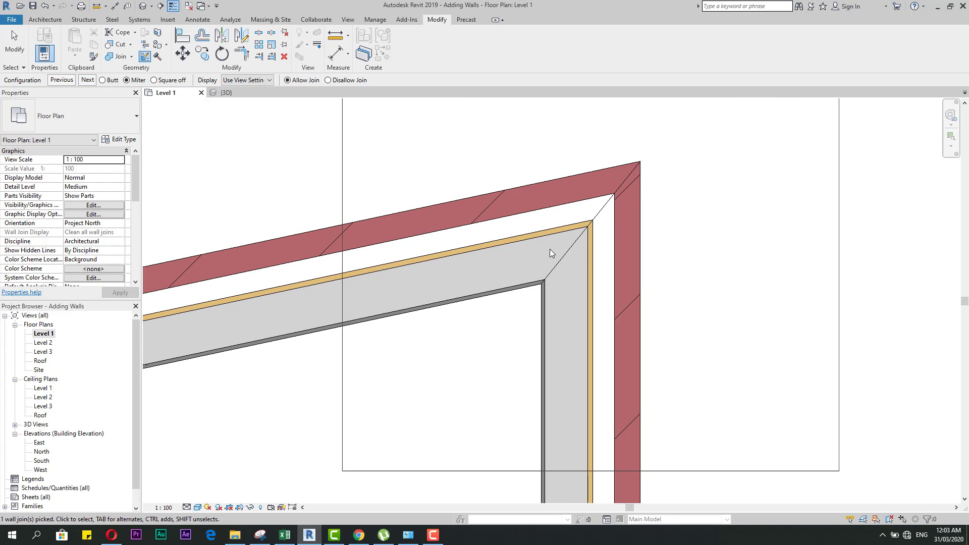
scroll(487, 230, "down", 1)
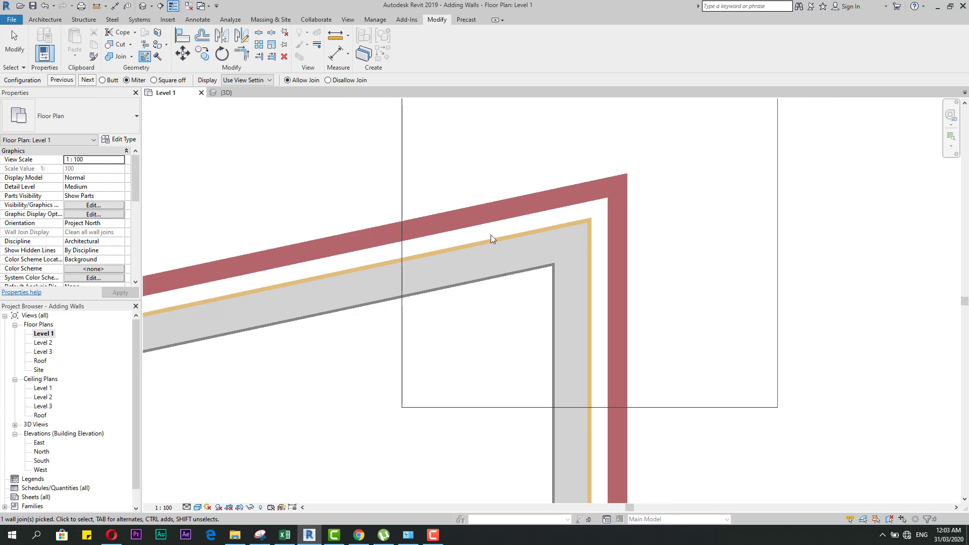
scroll(551, 268, "up", 1)
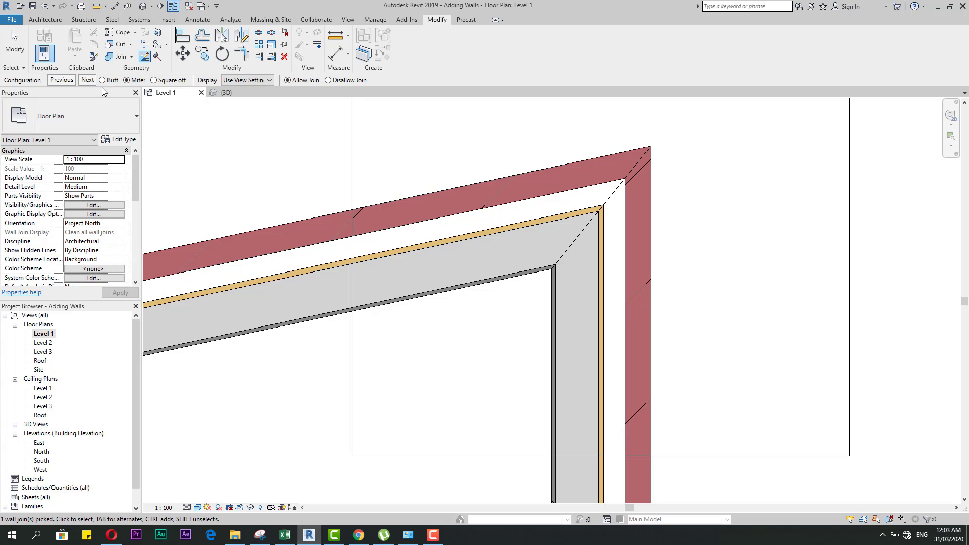
left_click(154, 80)
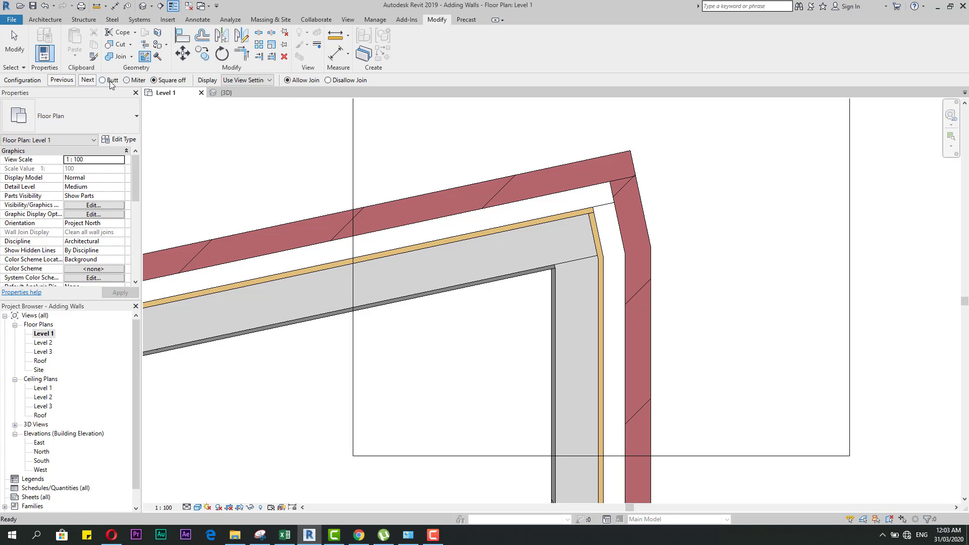
Set the corner join to Butt, cycle through its configurations, and keep the join display at Use View Setting.
left_click(103, 80)
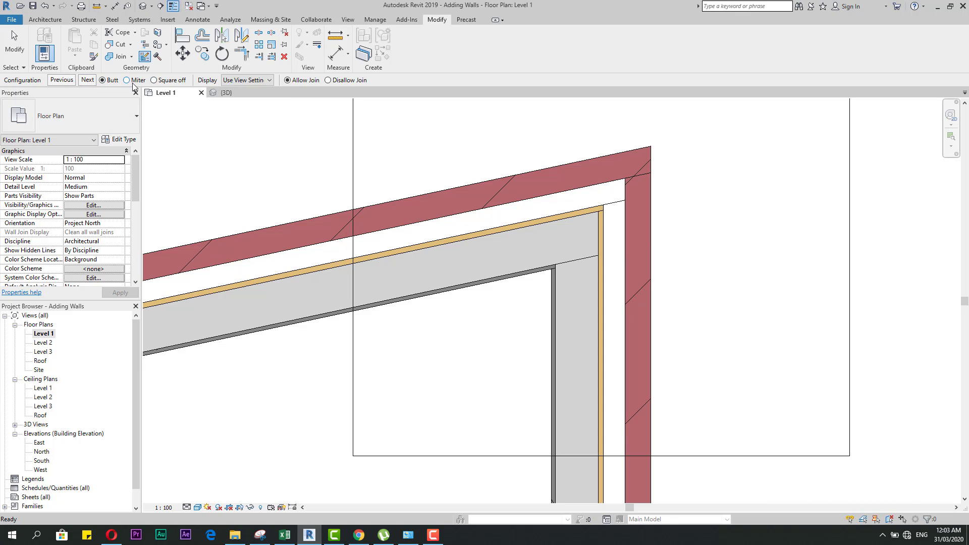
left_click(90, 79)
left_click(91, 80)
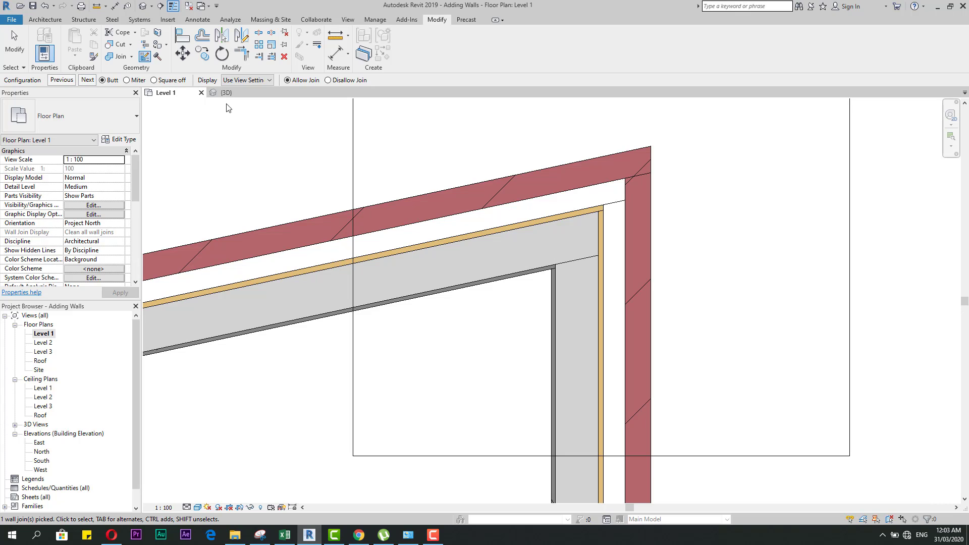
left_click(247, 82)
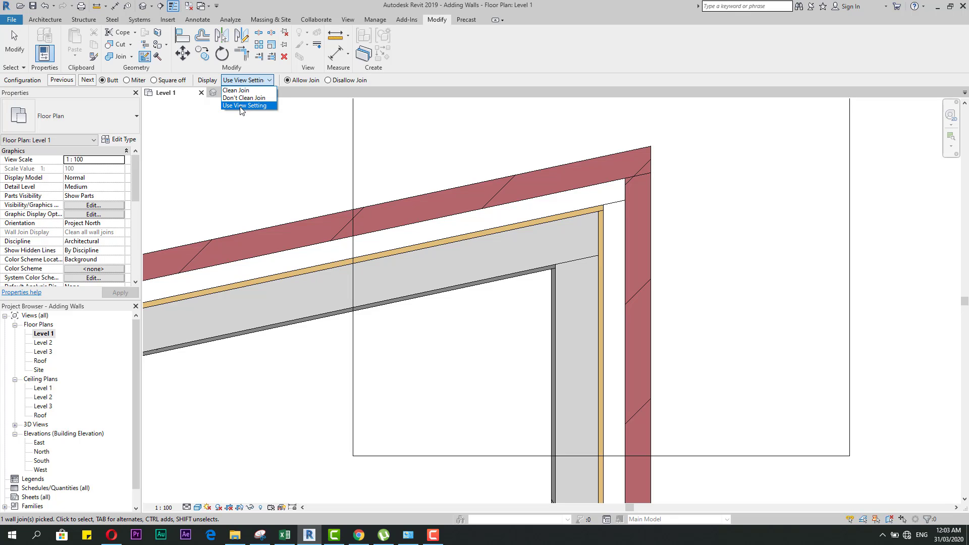
left_click(241, 106)
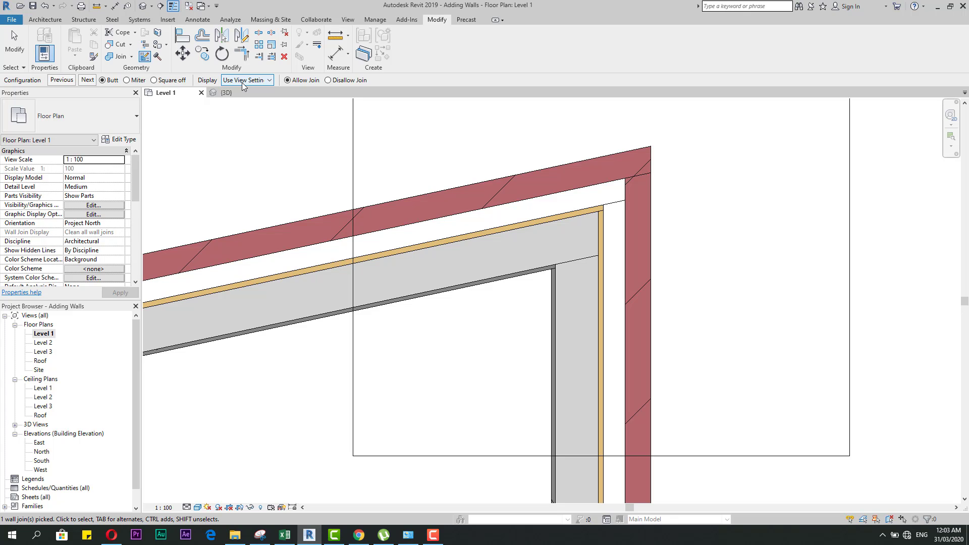
Try the Don't Clean Join display on the picked corner join, and return it to Use View Setting.
left_click(250, 82)
scroll(328, 141, "down", 1)
left_click(263, 82)
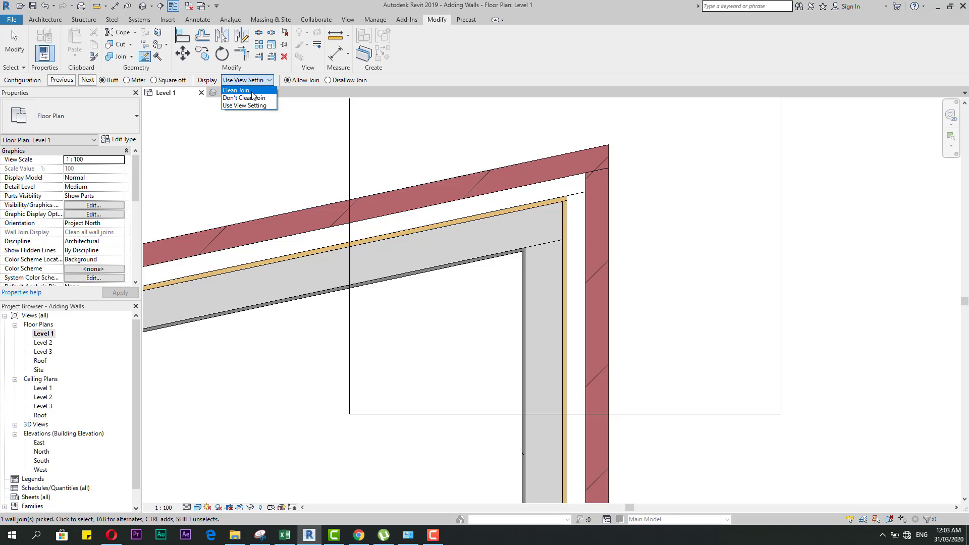
left_click(250, 98)
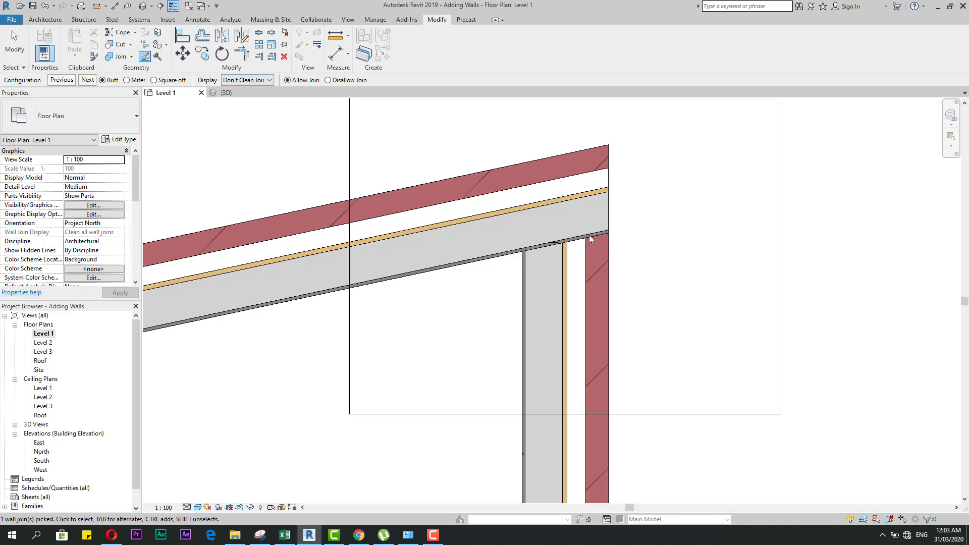
left_click(258, 80)
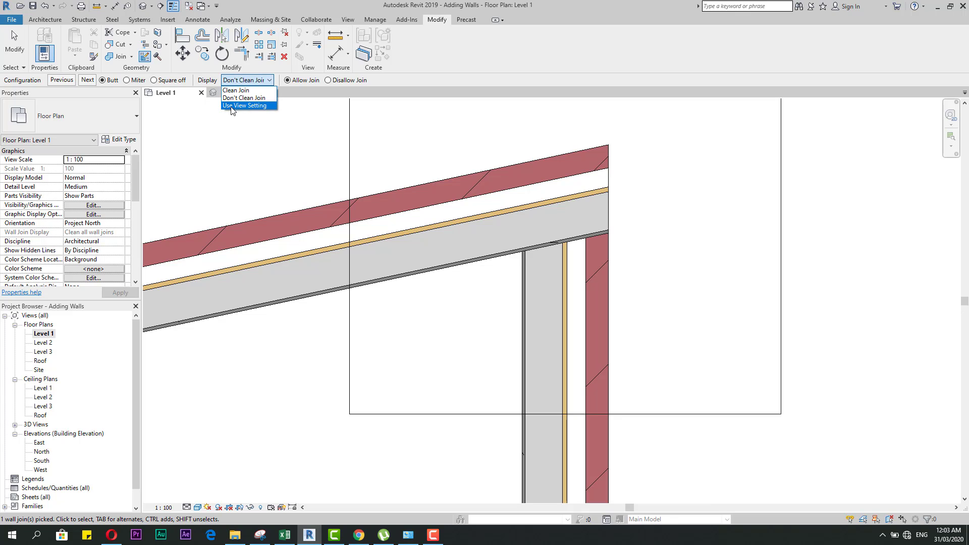
left_click(246, 105)
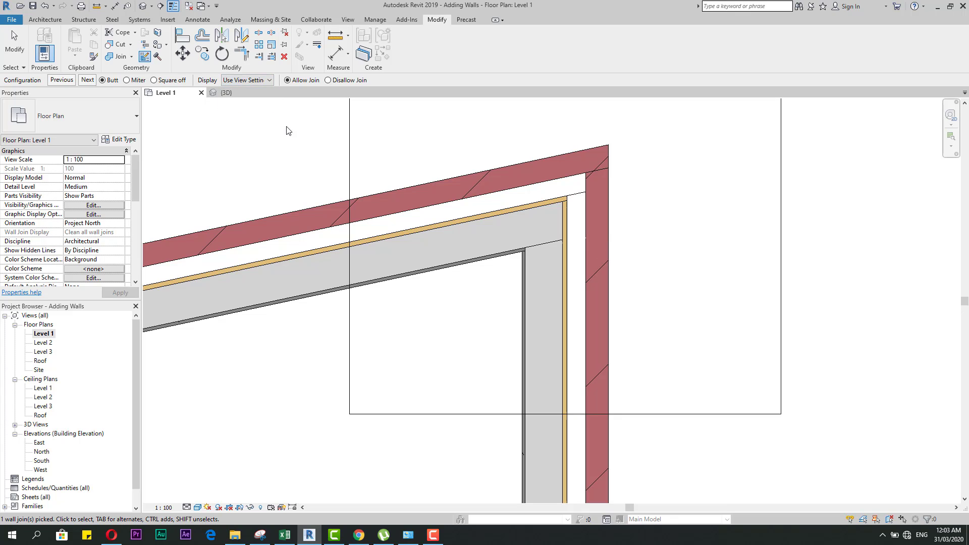
Set the corner join to Square off and advance it to the next configuration, inspecting the corner's shape.
left_click(154, 80)
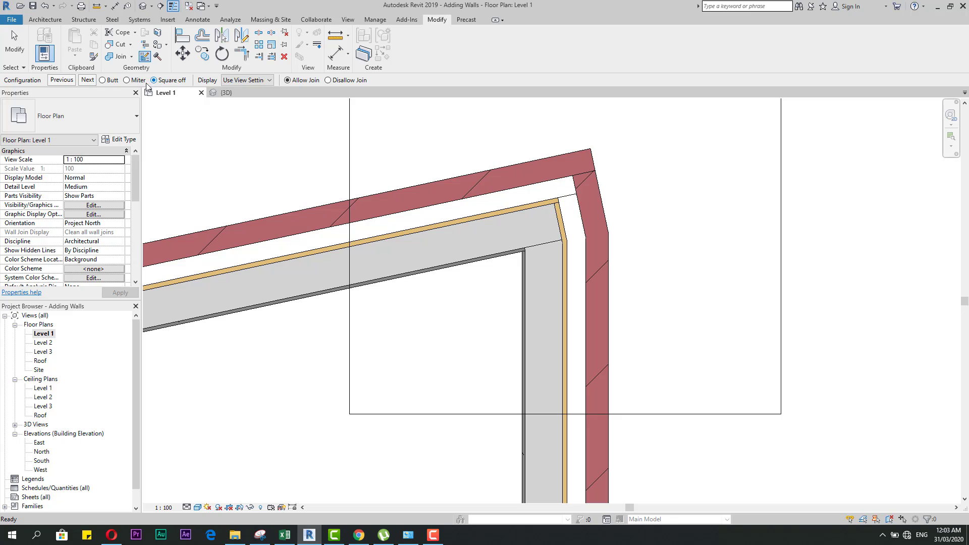
left_click(87, 81)
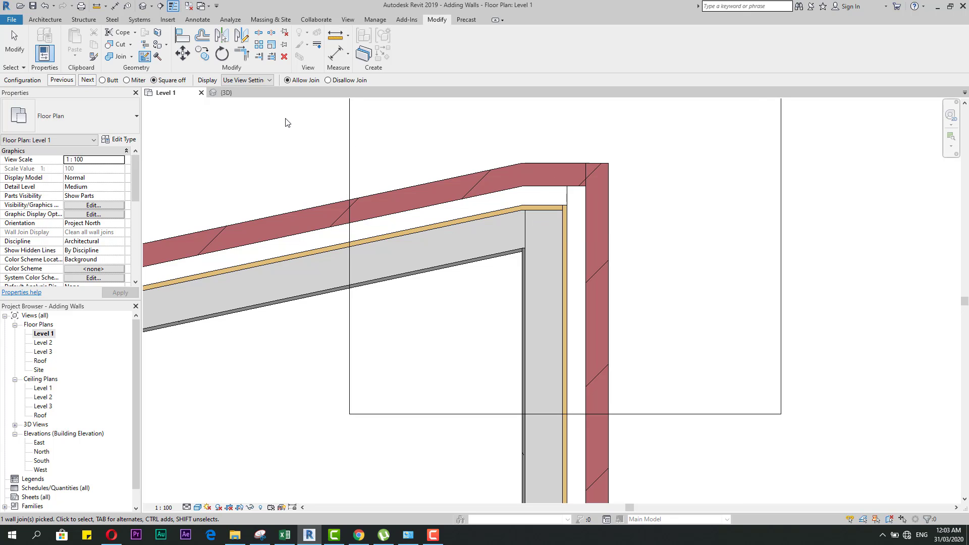
scroll(553, 220, "down", 4)
scroll(554, 220, "up", 2)
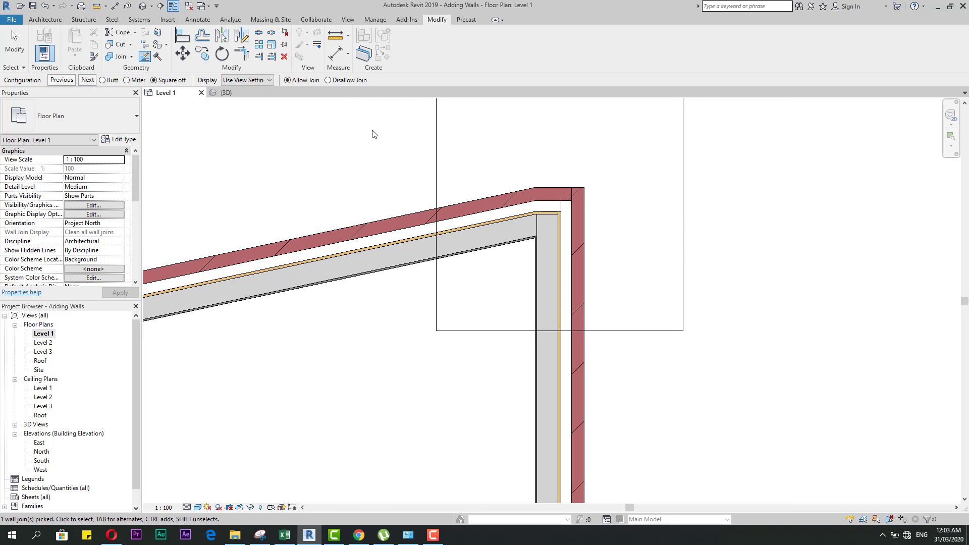
scroll(414, 152, "up", 1)
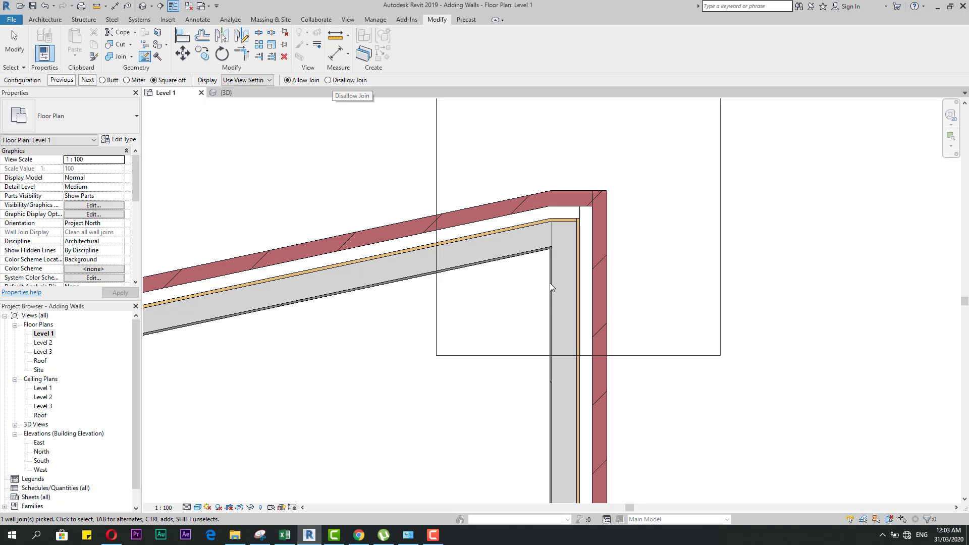
scroll(561, 236, "down", 3)
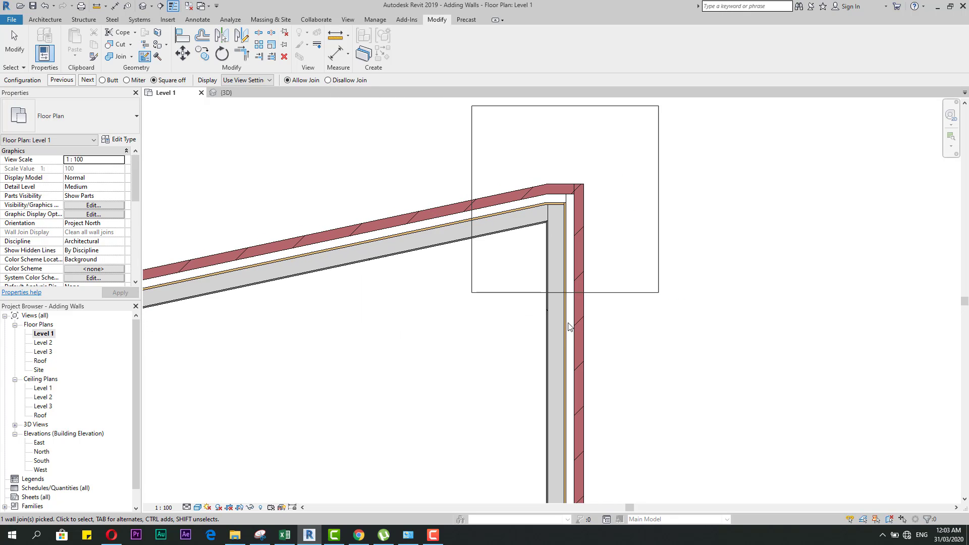
scroll(555, 217, "down", 1)
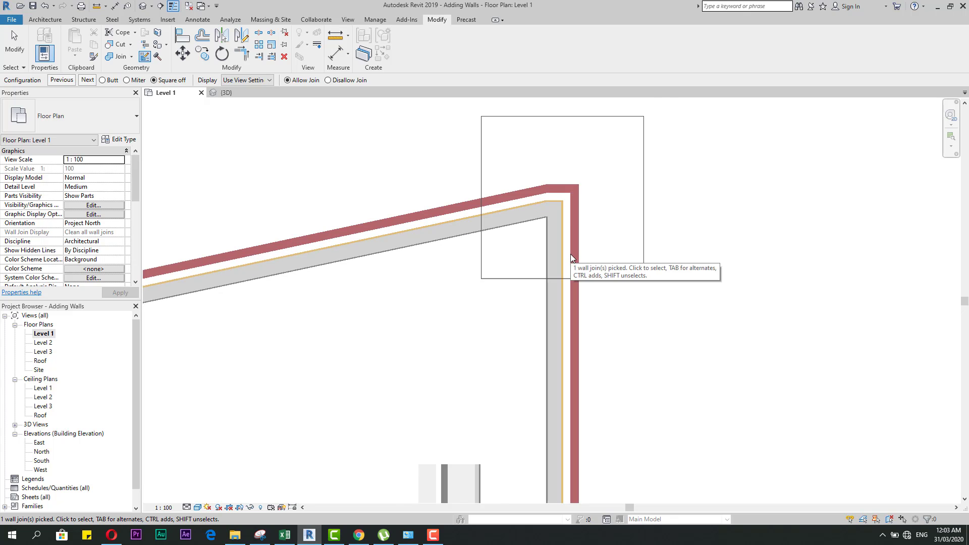
scroll(555, 212, "up", 2)
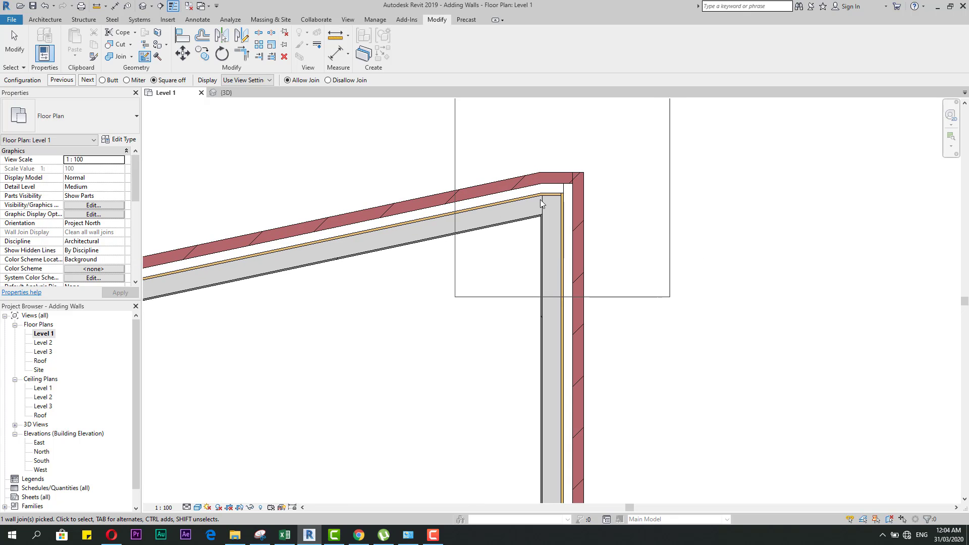
scroll(540, 202, "up", 2)
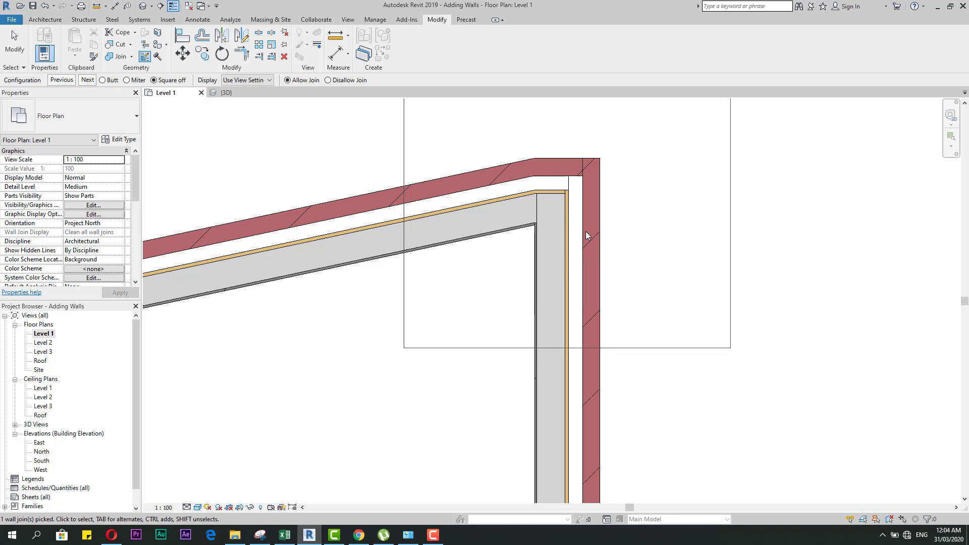
Pick the acute wall join where the slanted brick wall meets the vertical CMU wall inside the building.
scroll(586, 236, "down", 5)
scroll(599, 196, "up", 1)
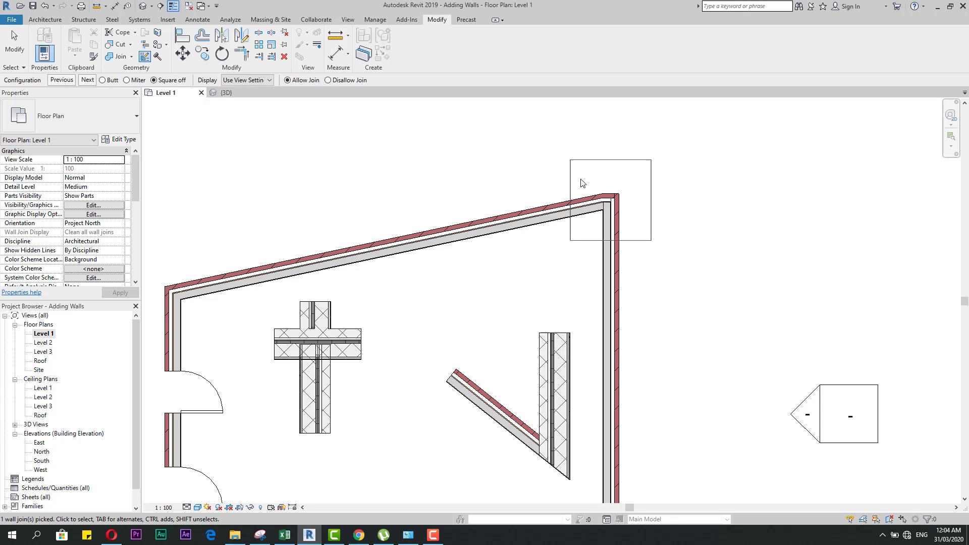
scroll(505, 145, "down", 1)
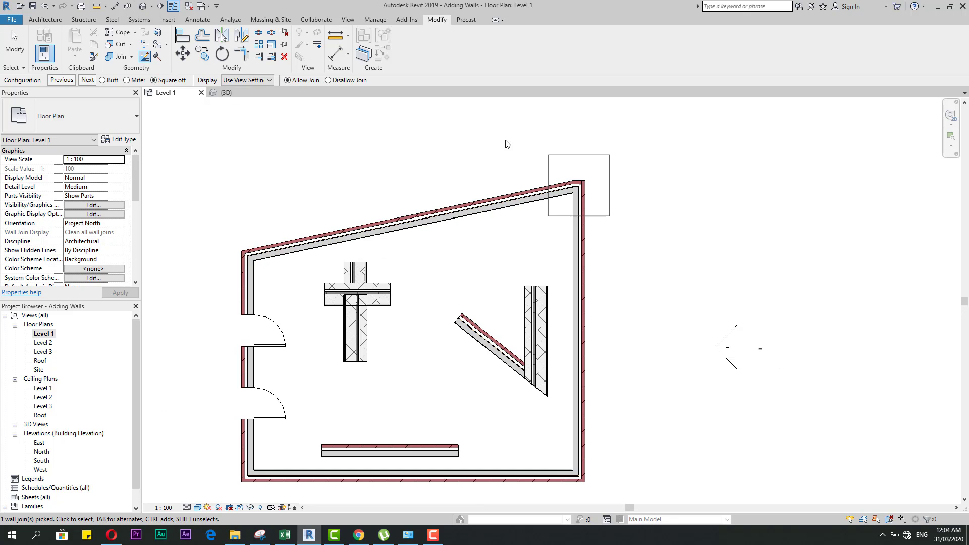
scroll(268, 199, "up", 1)
scroll(230, 243, "up", 2)
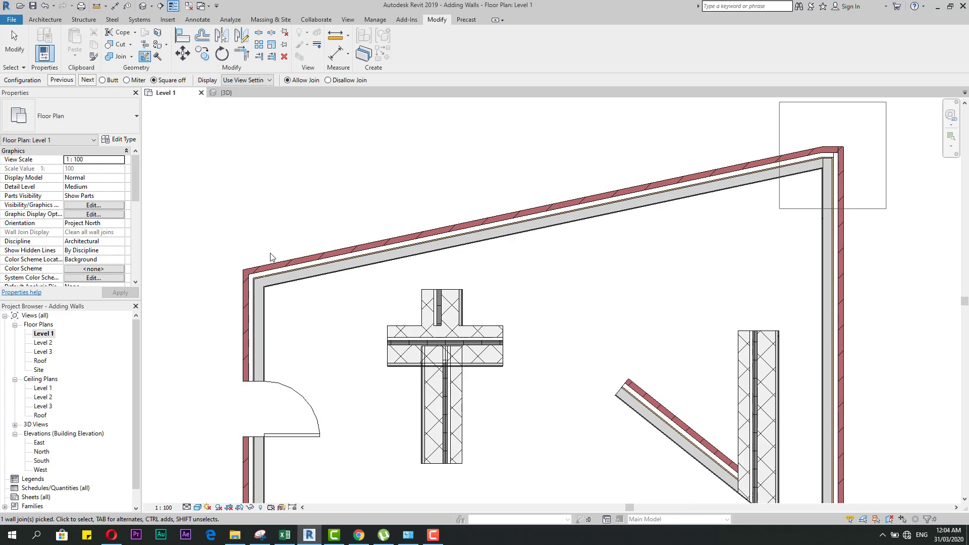
scroll(263, 141, "down", 3)
scroll(584, 352, "up", 4)
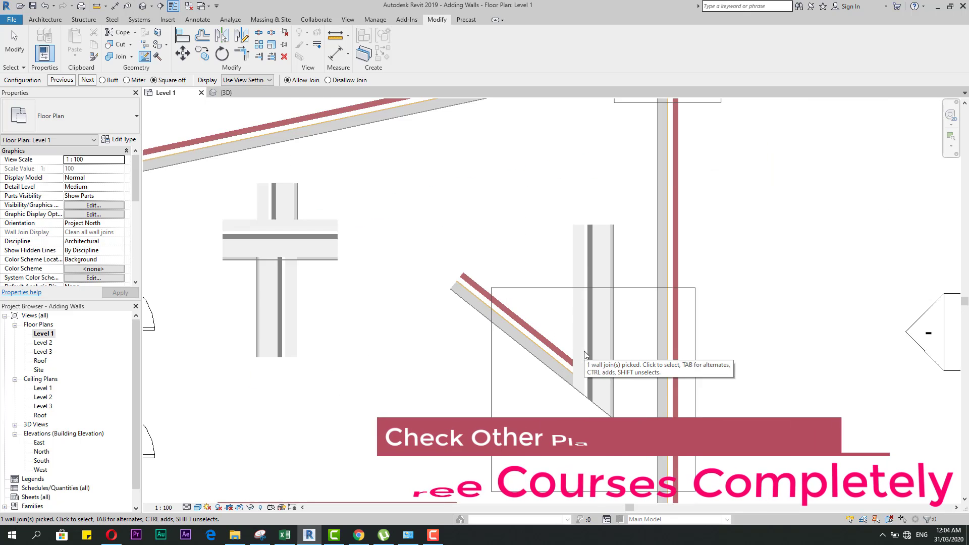
scroll(513, 283, "down", 3)
scroll(574, 342, "up", 2)
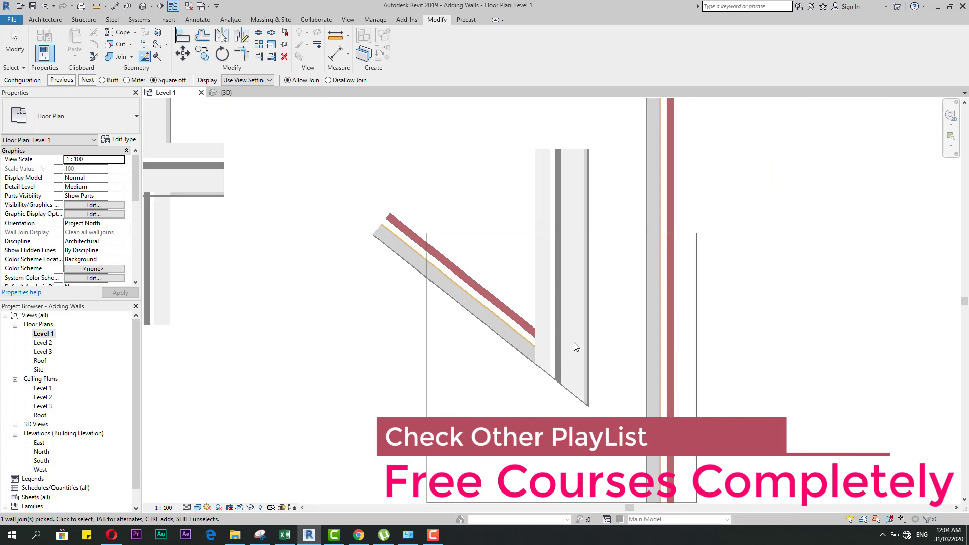
scroll(558, 352, "down", 1)
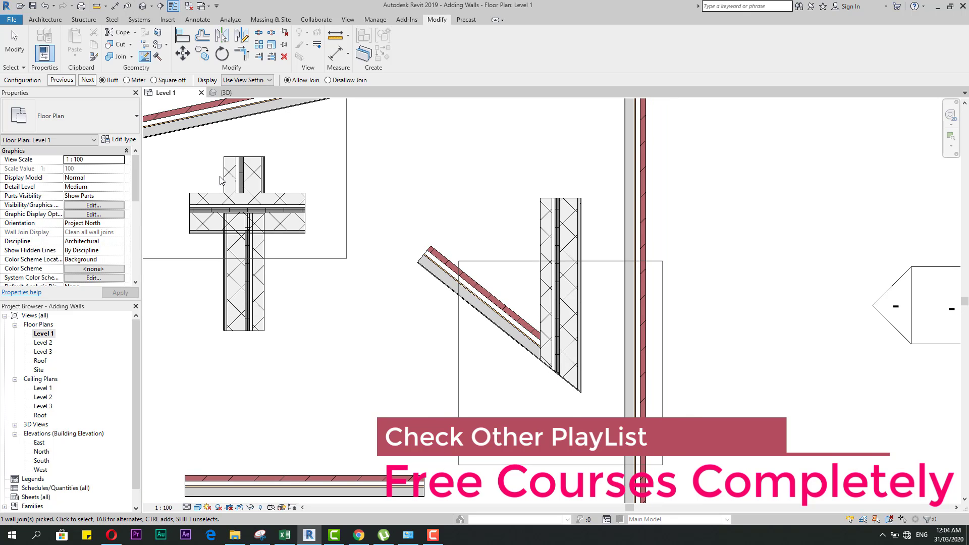
Try Miter and Square off on the acute wall join, advance its configuration, and go back to Miter.
left_click(127, 80)
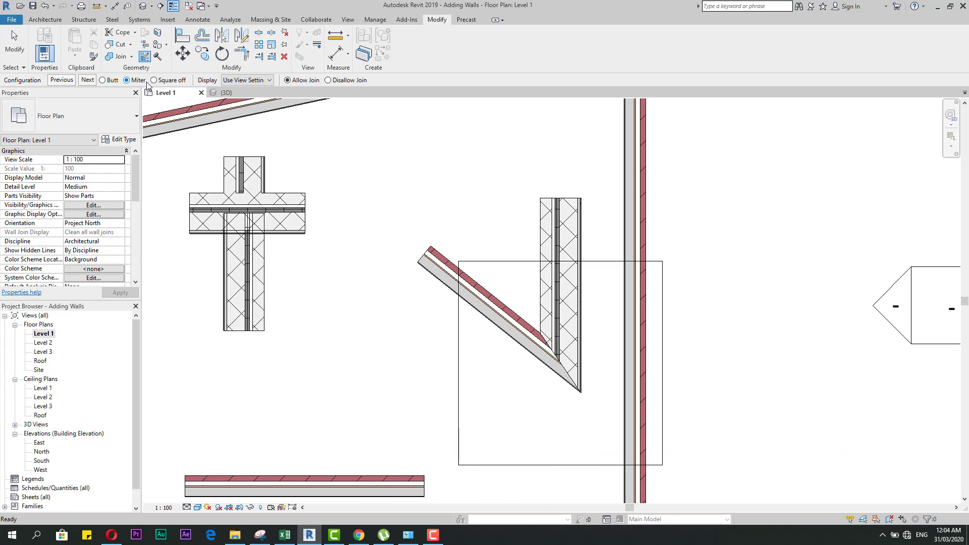
left_click(154, 80)
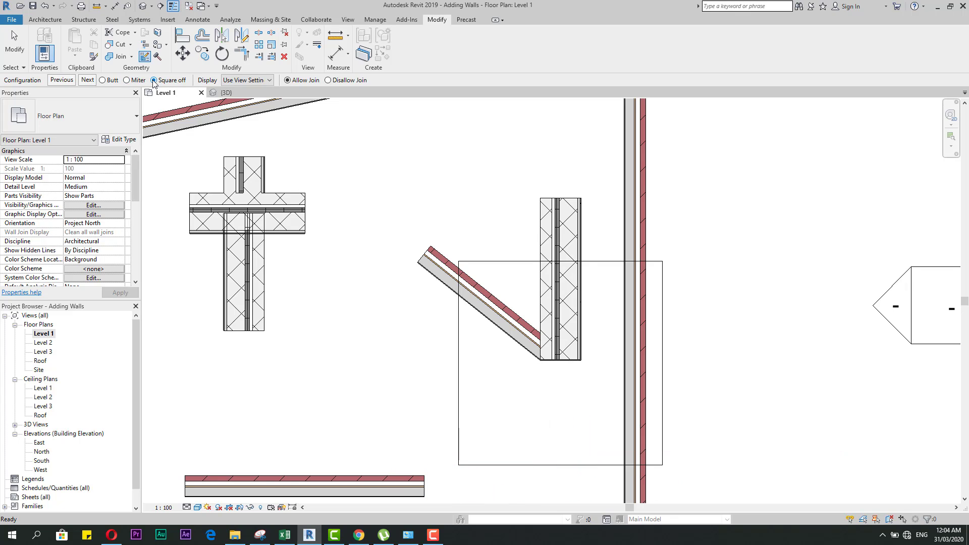
left_click(87, 80)
left_click(132, 80)
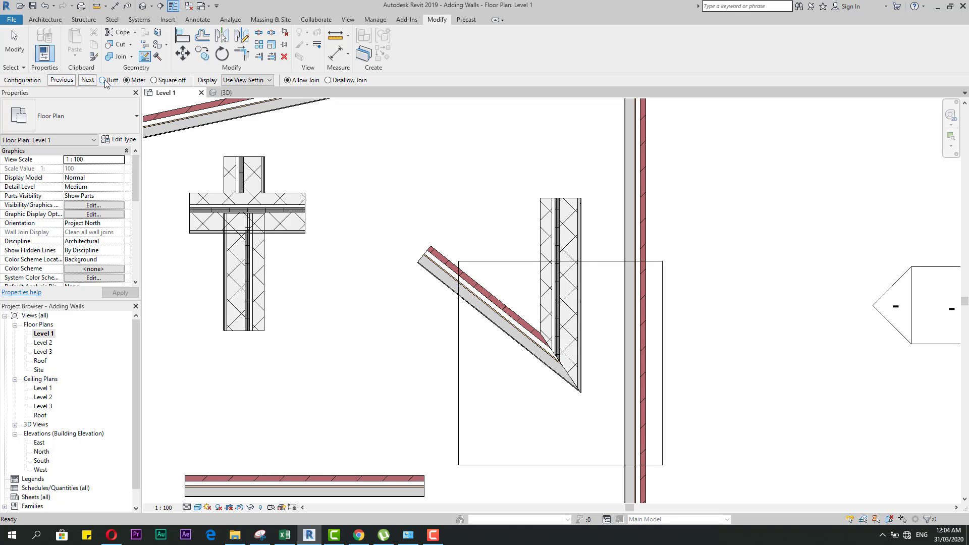
Set the acute wall join to Butt and cycle through its configurations.
left_click(105, 80)
left_click(88, 81)
left_click(88, 80)
left_click(87, 80)
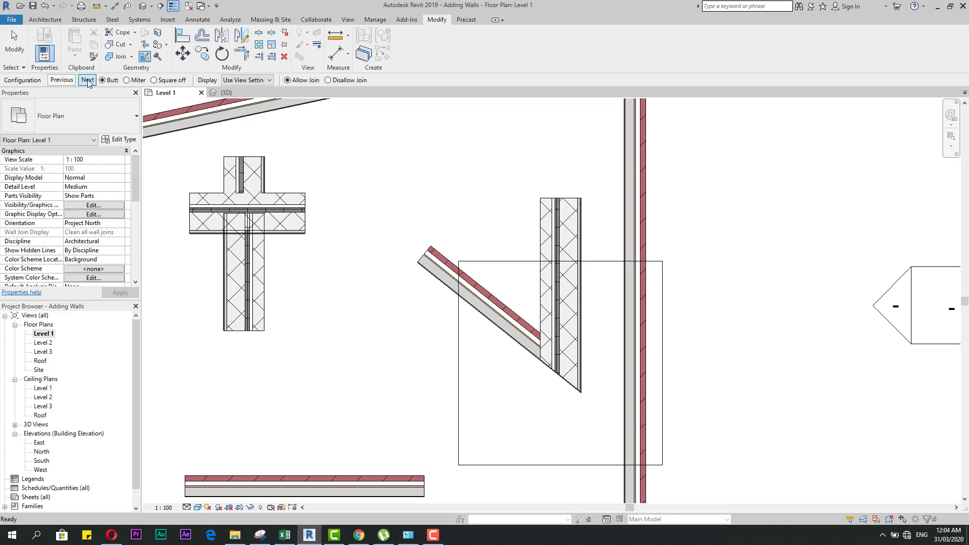
Try the Don't Clean Join and Clean Join displays on the acute join, restore Use View Setting, and stop editing joins.
left_click(247, 80)
left_click(241, 99)
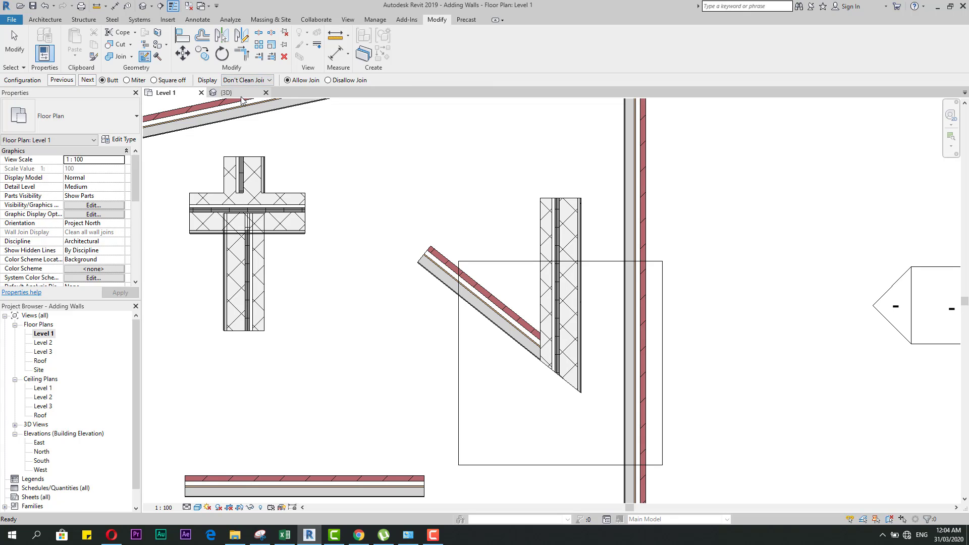
left_click(248, 80)
left_click(241, 93)
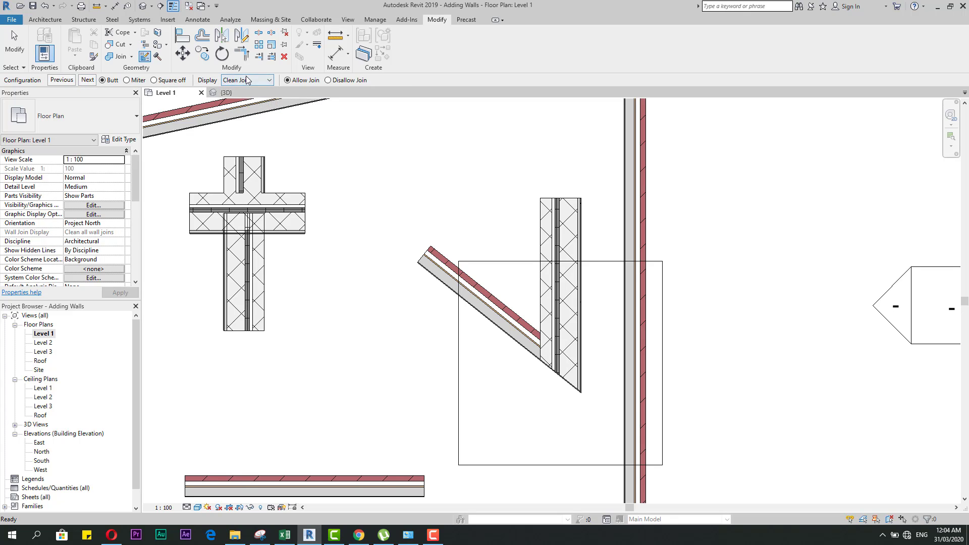
left_click(247, 80)
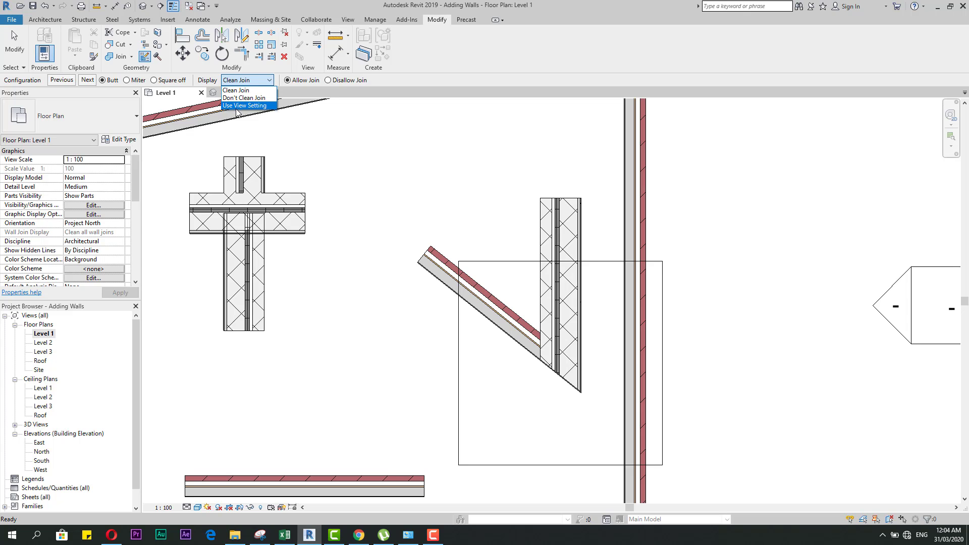
left_click(240, 107)
scroll(558, 288, "down", 2)
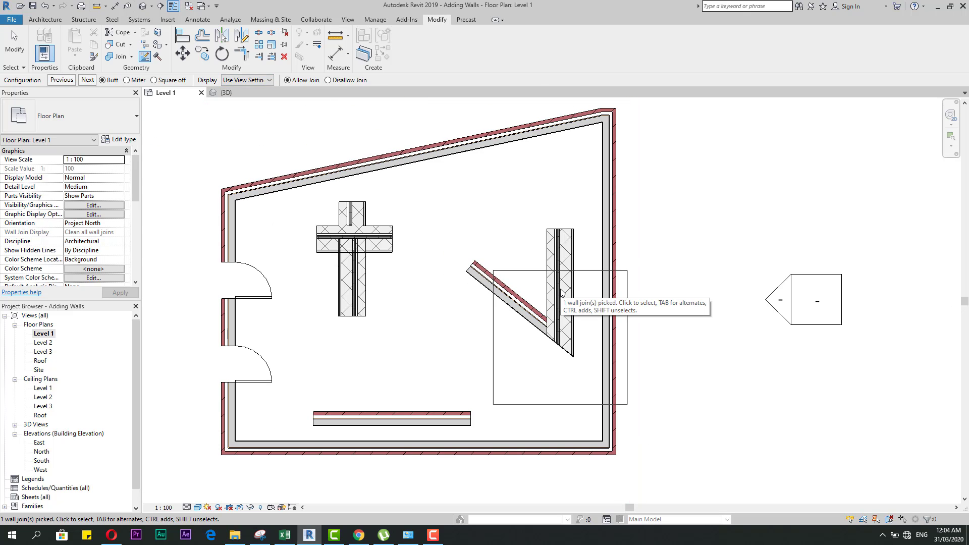
scroll(479, 271, "up", 2)
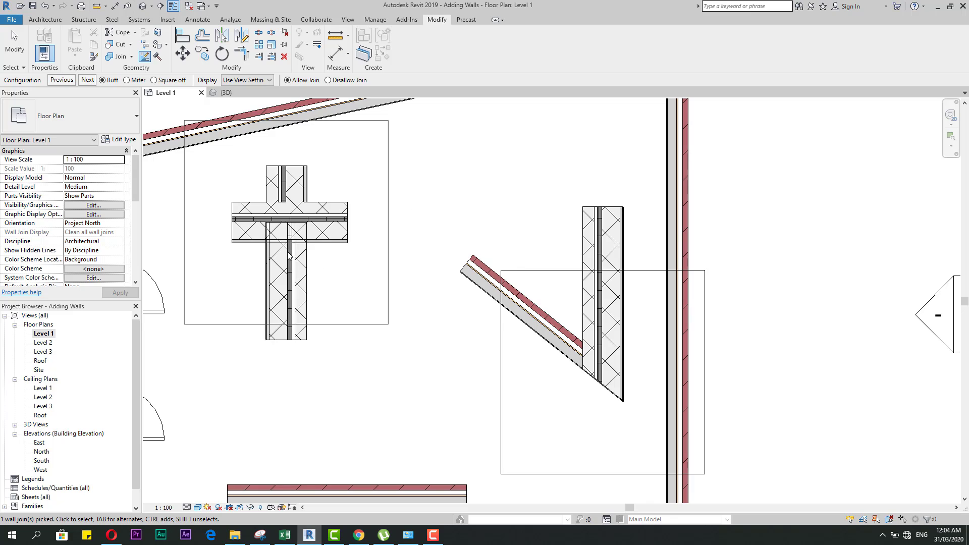
scroll(300, 263, "down", 3)
key("Escape")
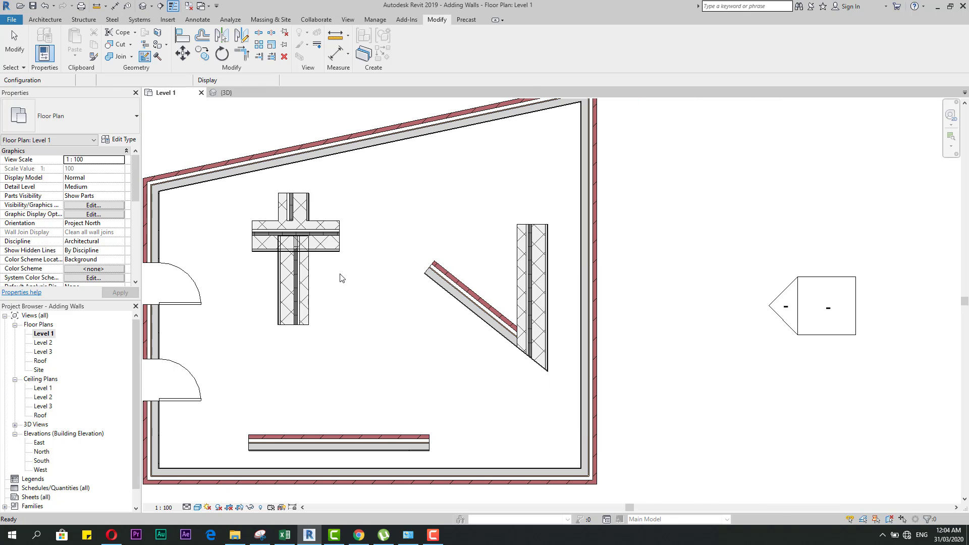
Stretch the short upper CMU wall of the cross-shaped junction upward to a length of about 1400 mm.
left_click(308, 275)
scroll(329, 261, "up", 3)
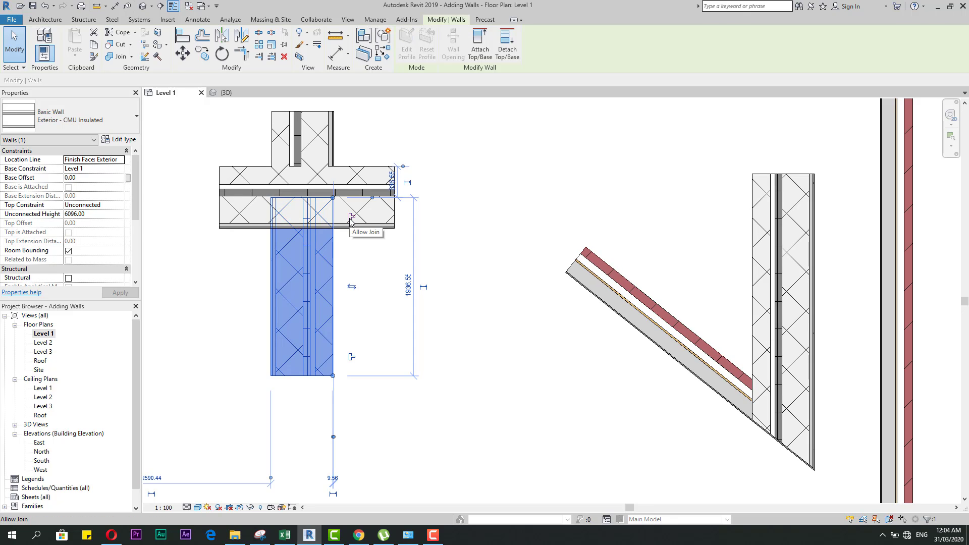
left_click(362, 170)
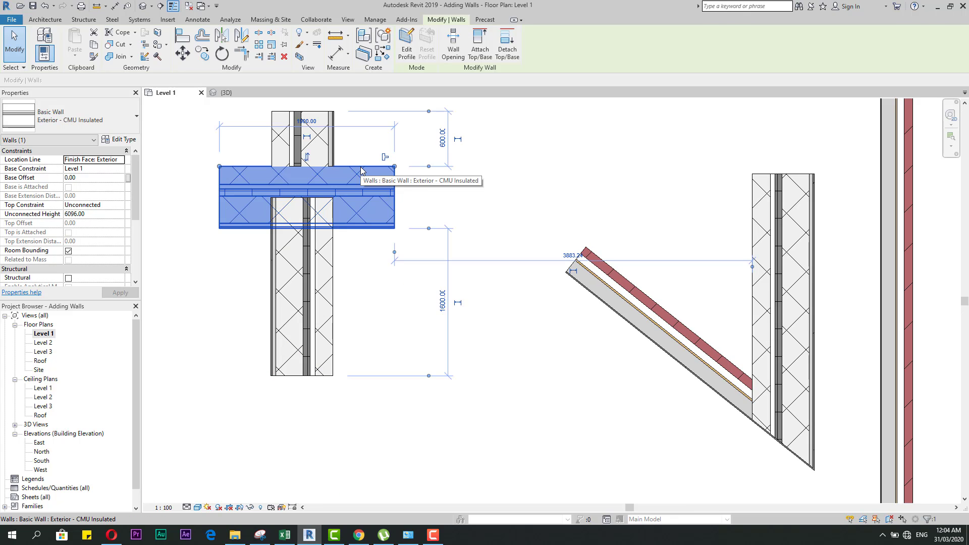
left_click(334, 156)
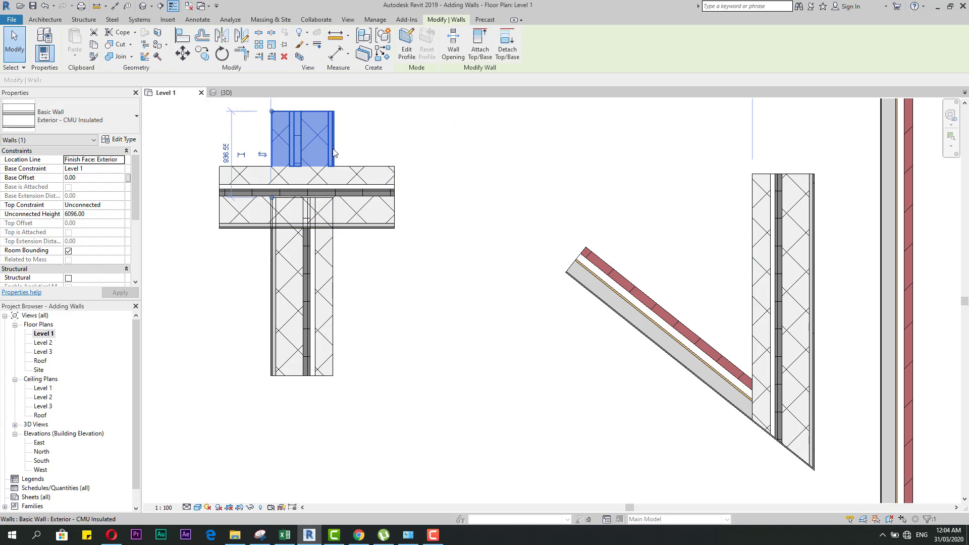
scroll(338, 186, "down", 2)
scroll(323, 184, "up", 1)
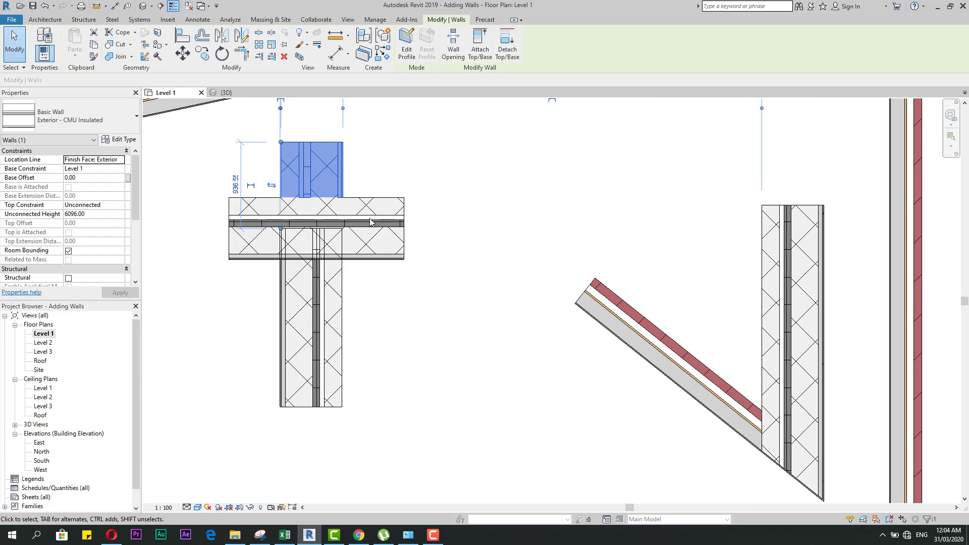
scroll(318, 185, "down", 1)
left_click_drag(318, 178, 318, 151)
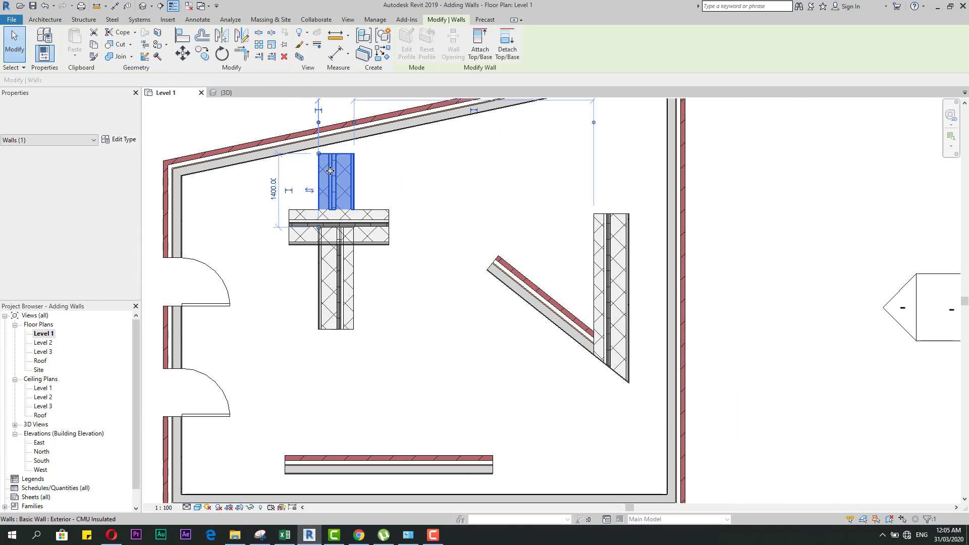
scroll(382, 196, "up", 1)
left_click(382, 199)
Pick a wall join at the cross-shaped CMU junction and change it from Disallow Join to Allow Join.
scroll(314, 227, "up", 1)
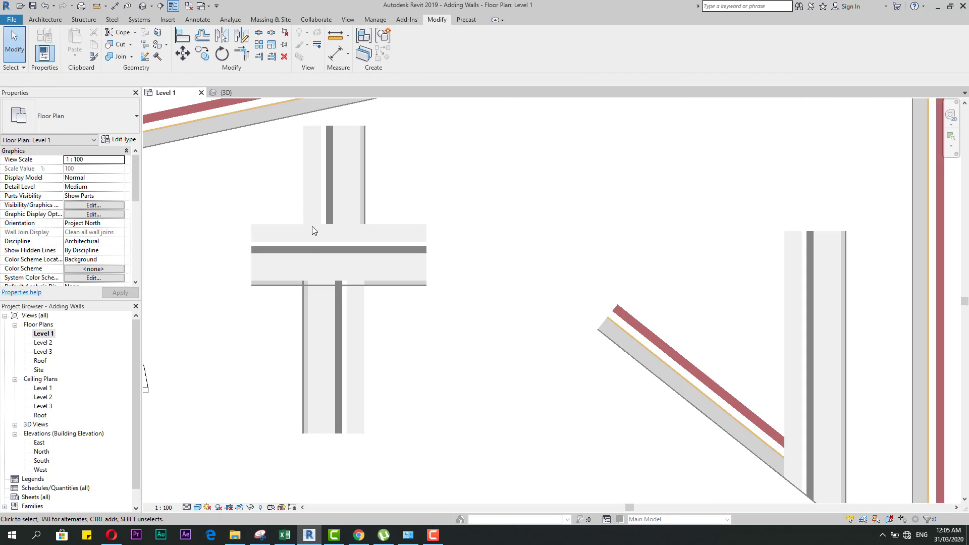
left_click(145, 56)
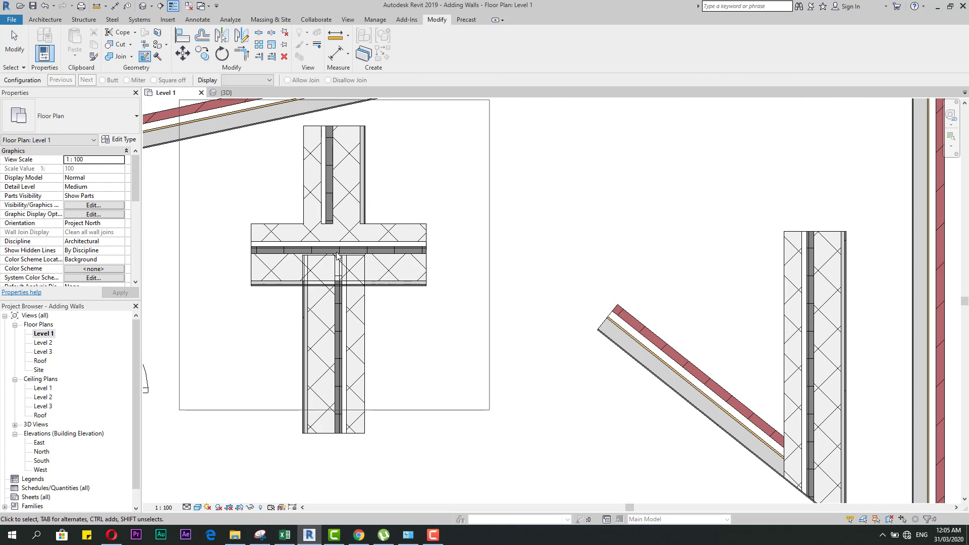
scroll(337, 272, "down", 1)
left_click(362, 260)
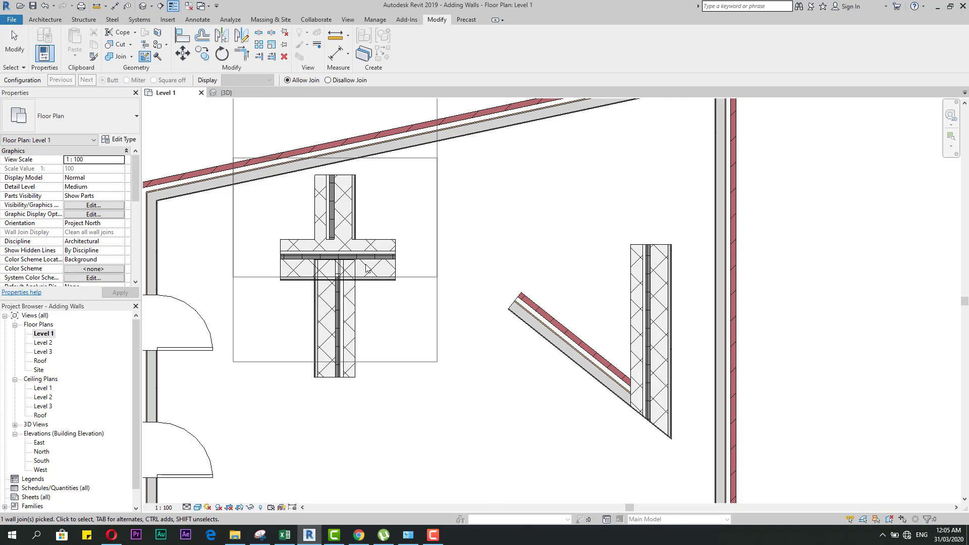
scroll(353, 212, "down", 3)
scroll(353, 211, "up", 2)
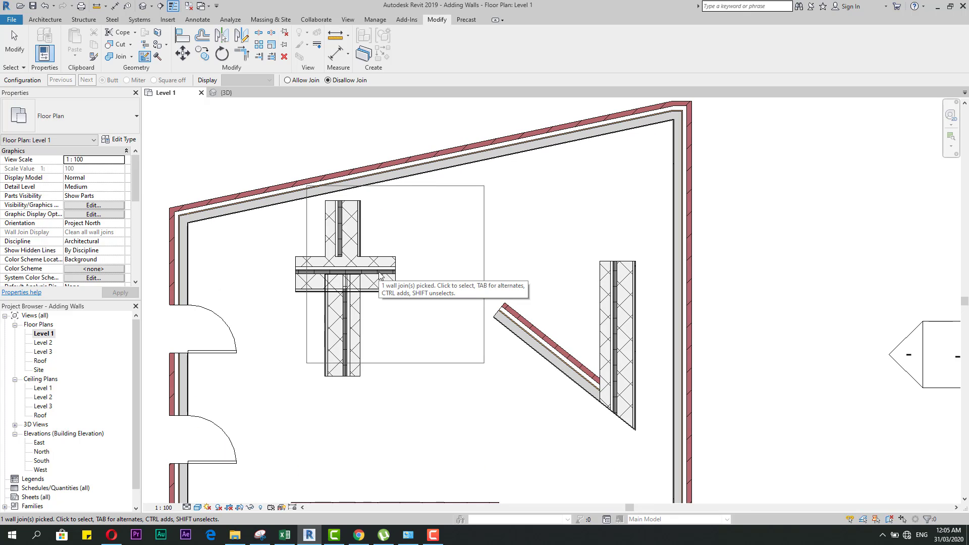
left_click(328, 79)
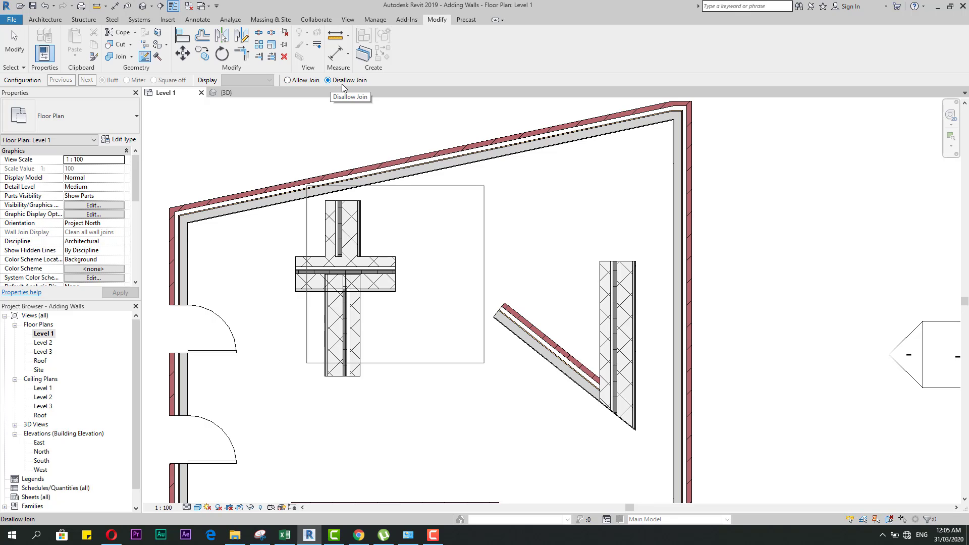
left_click(296, 80)
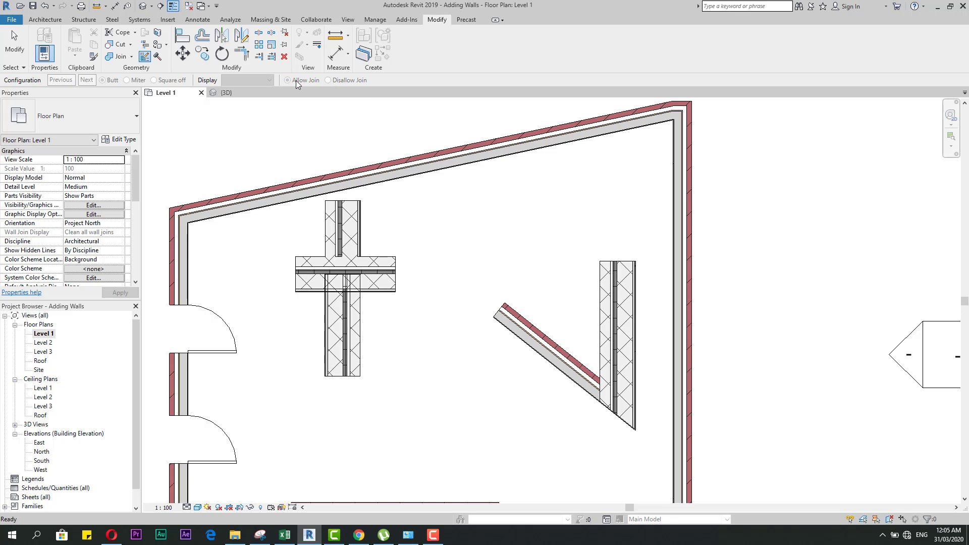
Try the Don't Clean Join and Clean Join displays on the join at the cross junction's centre, then stop editing joins.
left_click(347, 281)
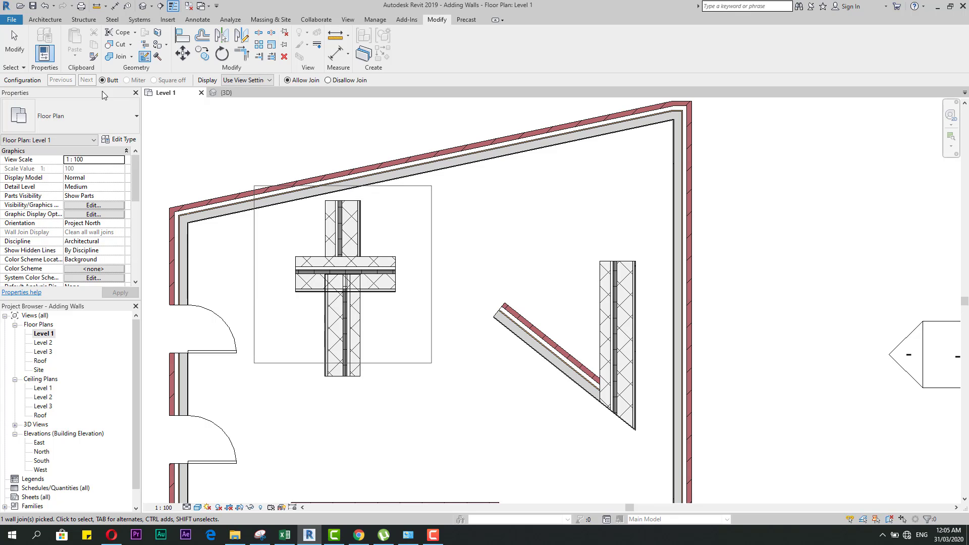
left_click(255, 82)
left_click(248, 104)
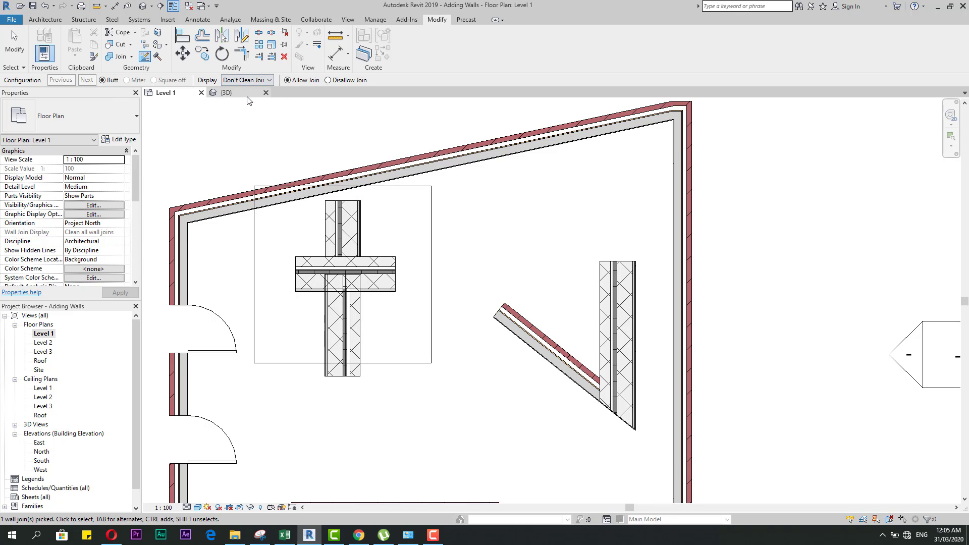
left_click(249, 82)
left_click(247, 93)
left_click(364, 235)
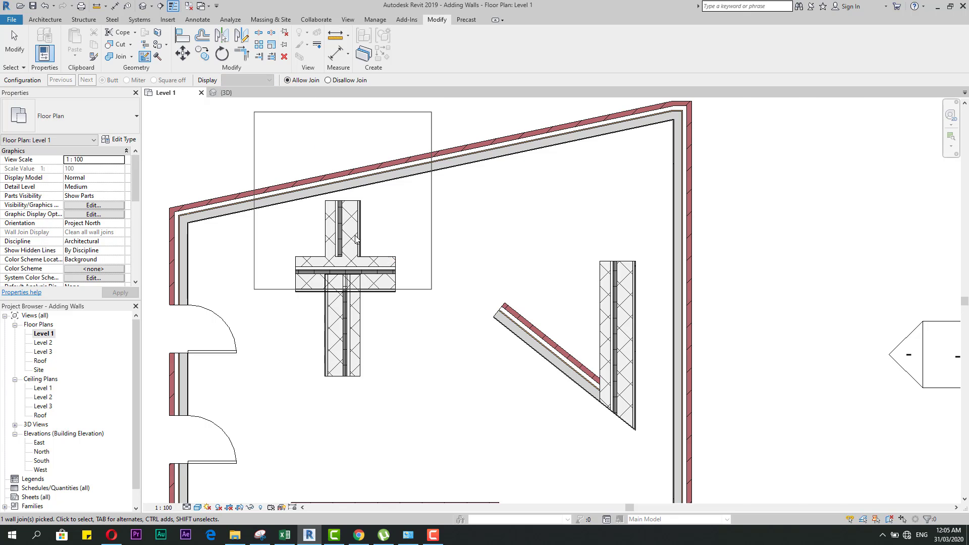
scroll(356, 238, "up", 2)
key("Escape")
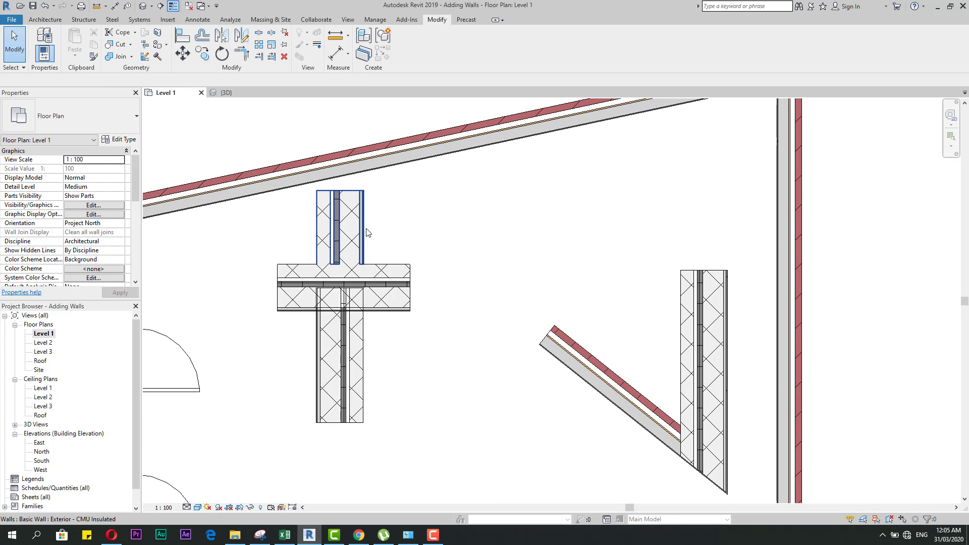
Select the upper, lower and horizontal CMU walls of the cross junction in turn to examine where each one ends.
left_click(367, 232)
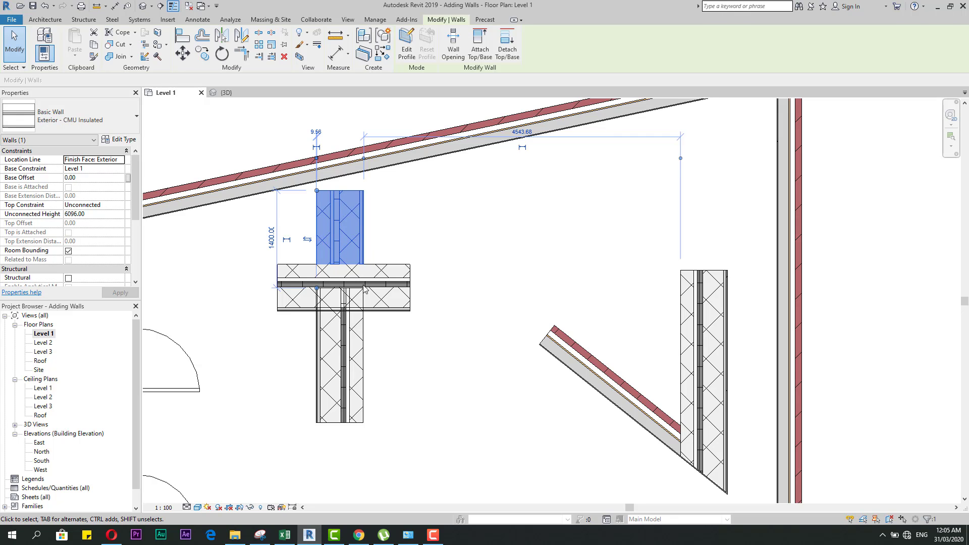
left_click(356, 342)
left_click(373, 298)
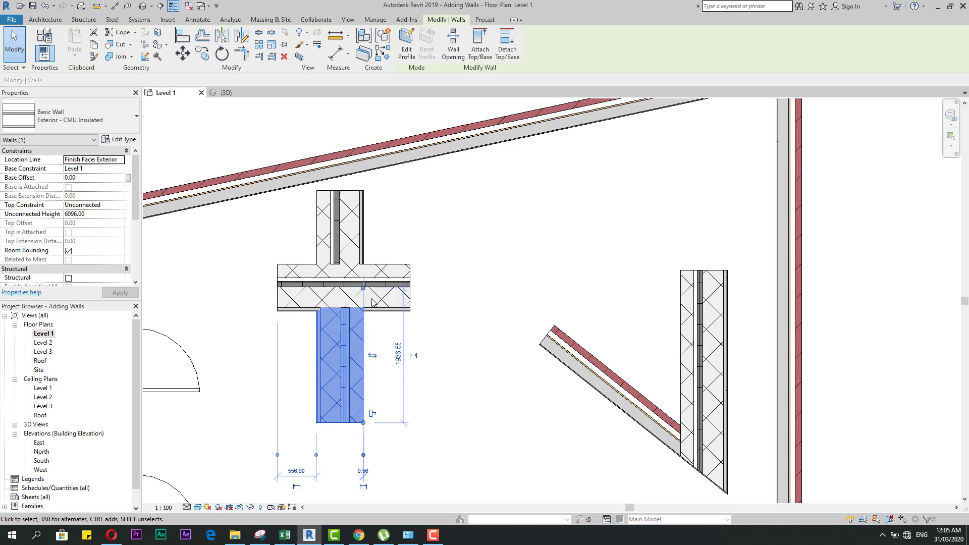
left_click(452, 287)
left_click(403, 289)
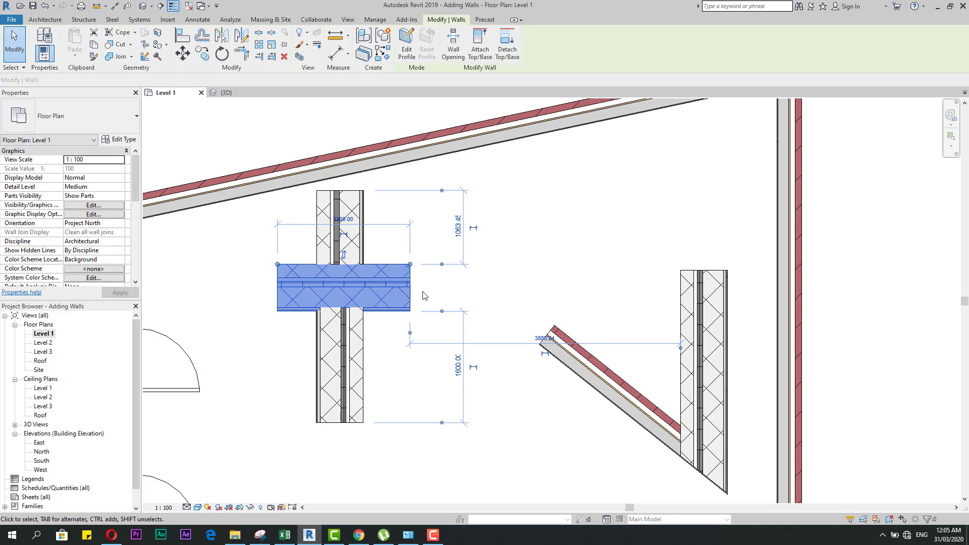
scroll(419, 287, "up", 1)
left_click(382, 236)
scroll(382, 235, "down", 2)
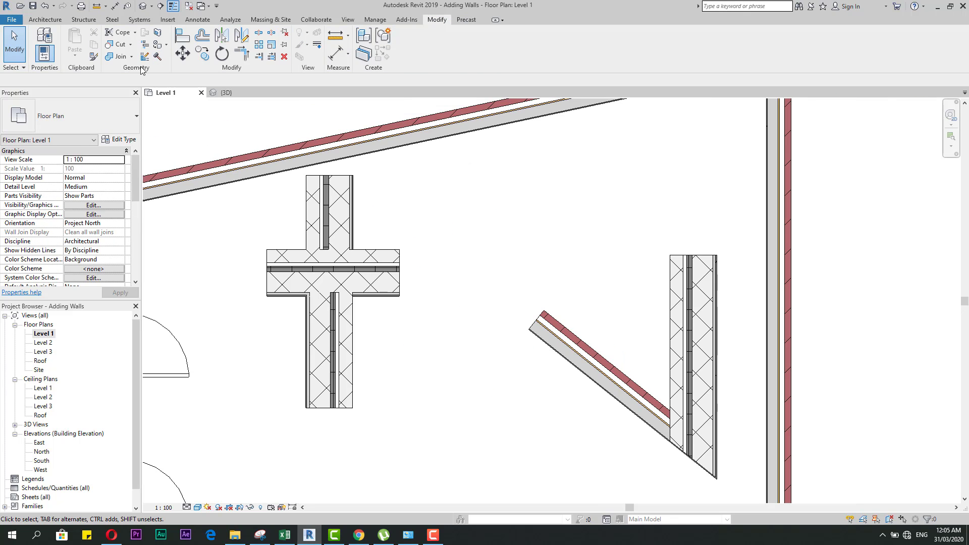
Set the join display at the centre of the cross junction to Use View Setting and stop editing joins.
left_click(144, 57)
left_click(353, 274)
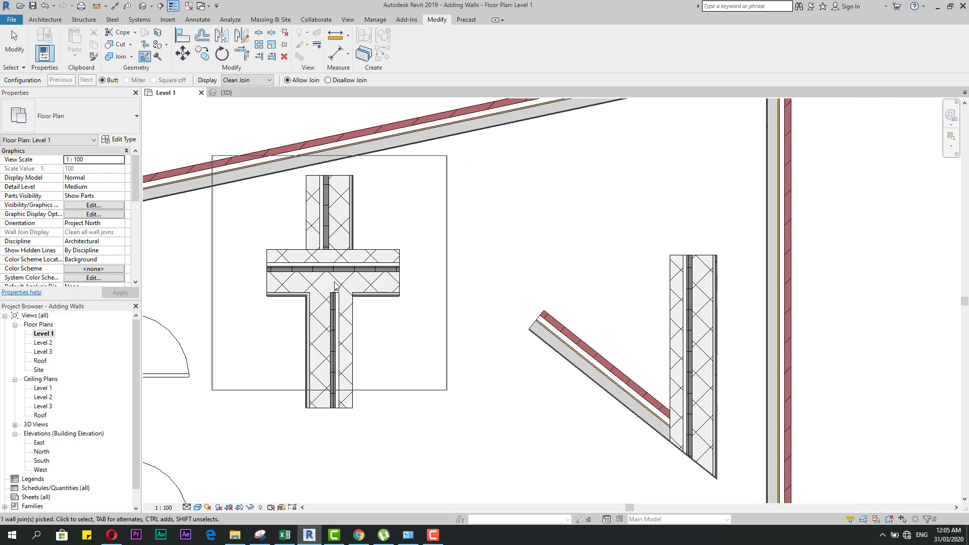
scroll(352, 274, "down", 1)
left_click(244, 79)
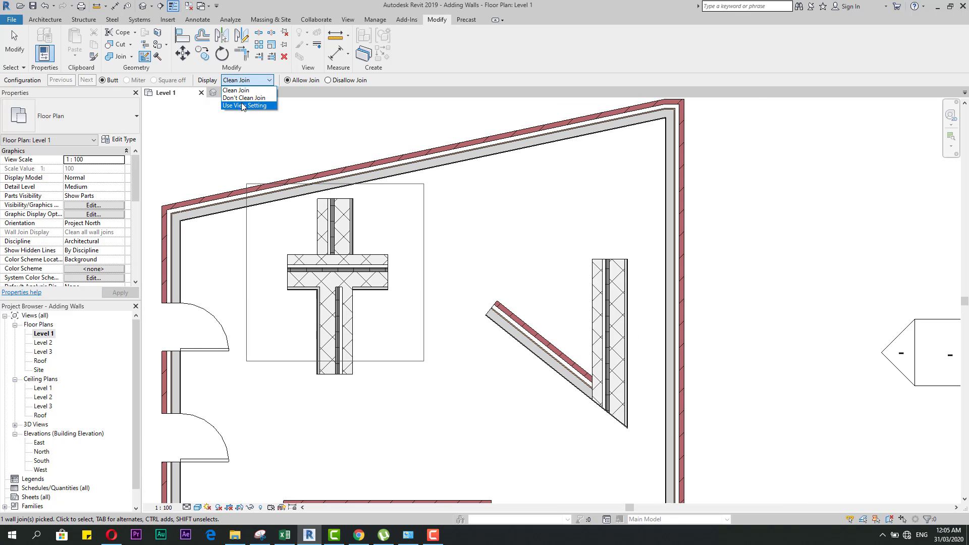
left_click(242, 107)
scroll(350, 264, "up", 3)
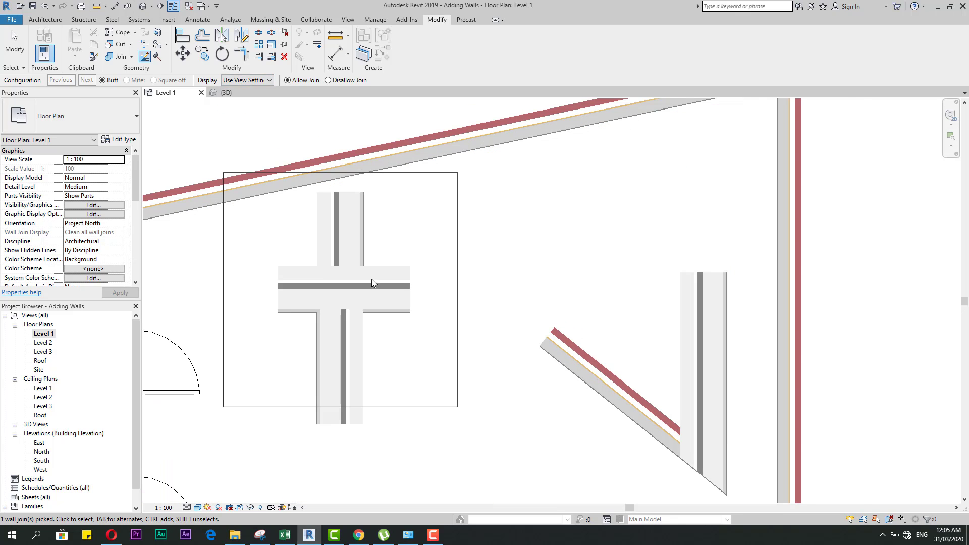
scroll(344, 344, "up", 1)
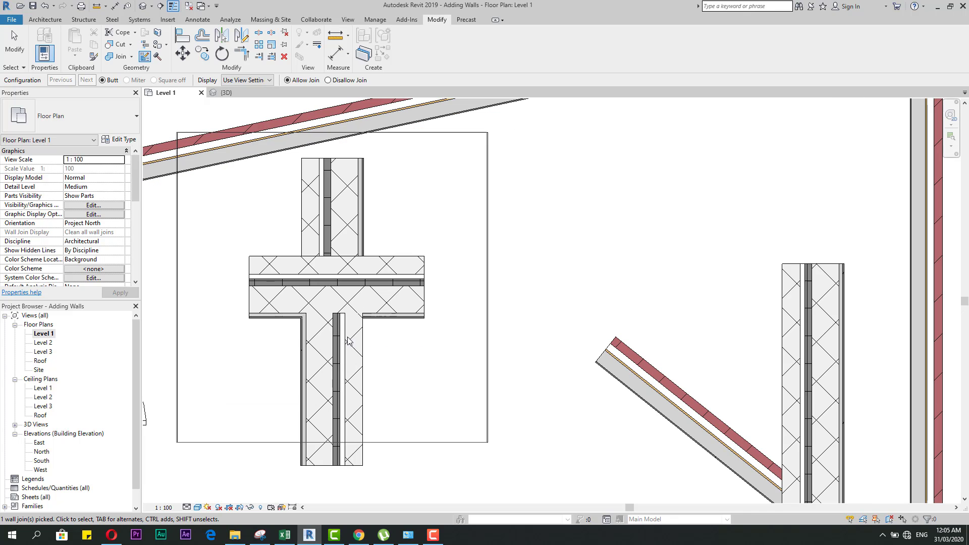
key("Escape")
Pull the lower CMU wall's upper end down to the horizontal wall's lower face, for a length of 1600 mm.
left_click(362, 347)
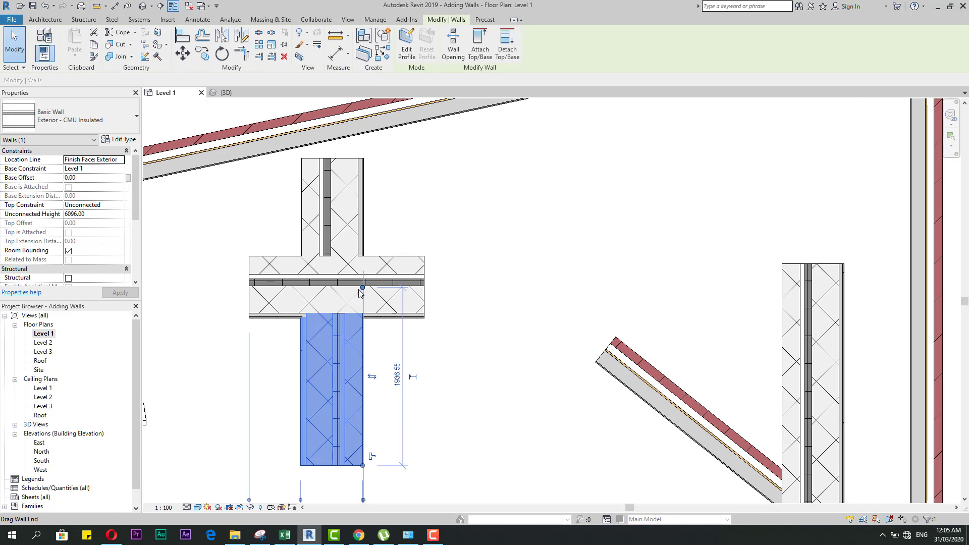
left_click_drag(362, 289, 363, 316)
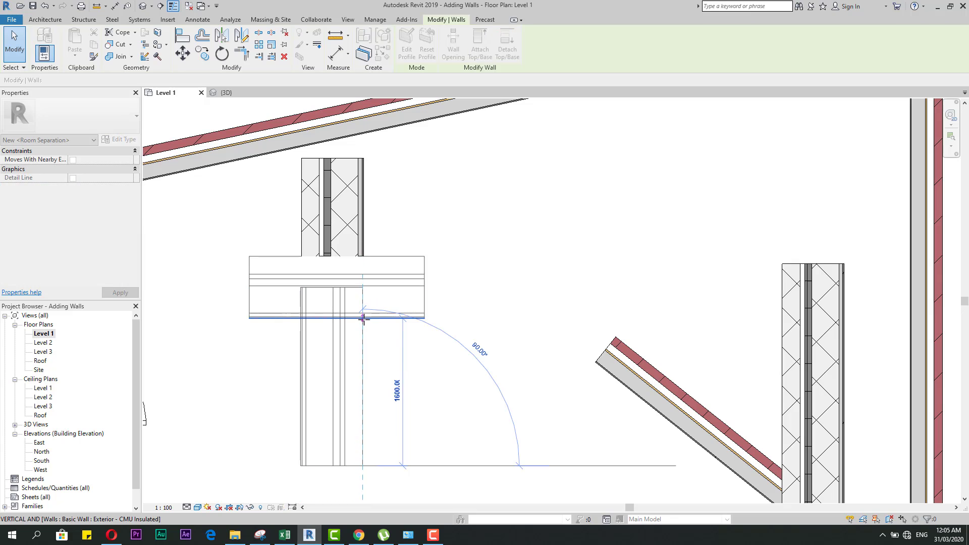
left_click(372, 349)
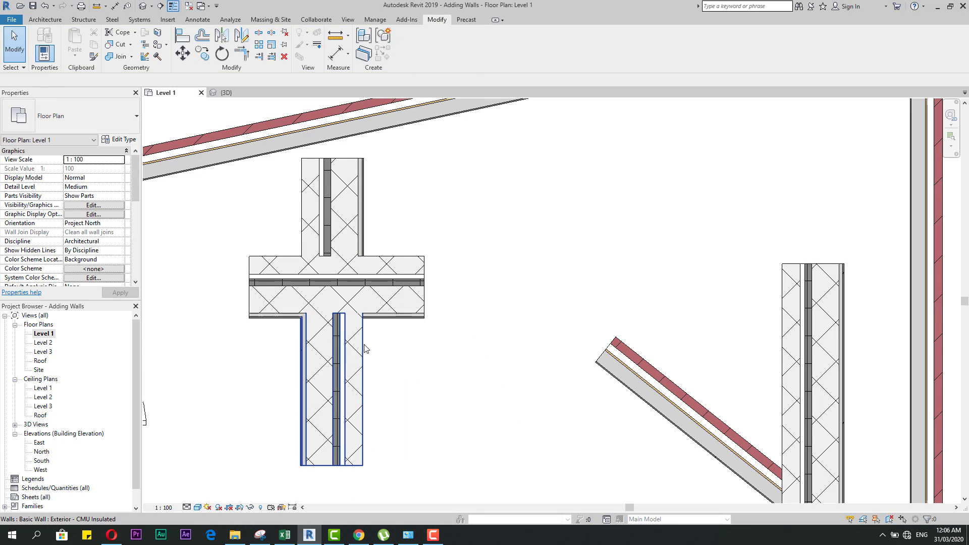
left_click(363, 347)
left_click(366, 234)
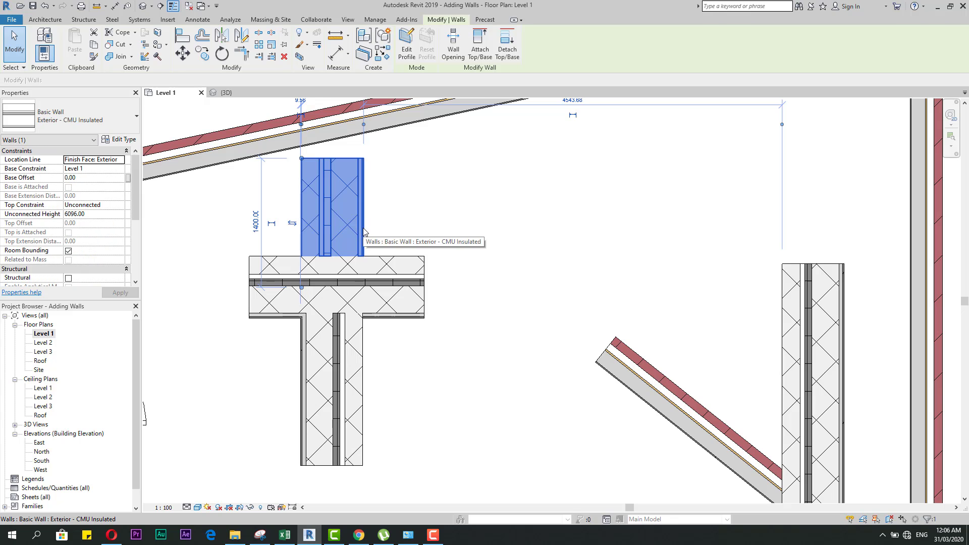
left_click(401, 295)
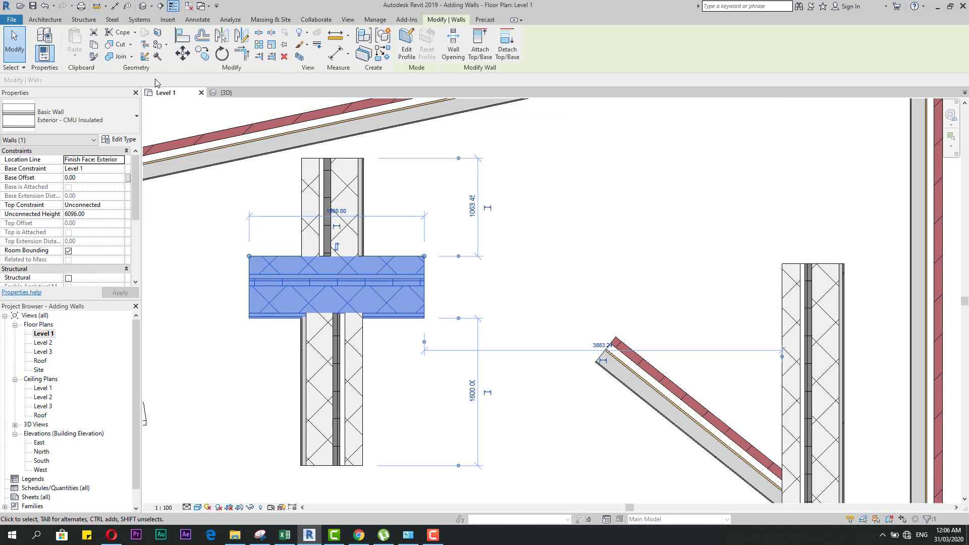
Pick the join at the cross junction's centre, try the Clean Join display, and set it to Don't Clean Join.
left_click(145, 56)
scroll(326, 291, "down", 2)
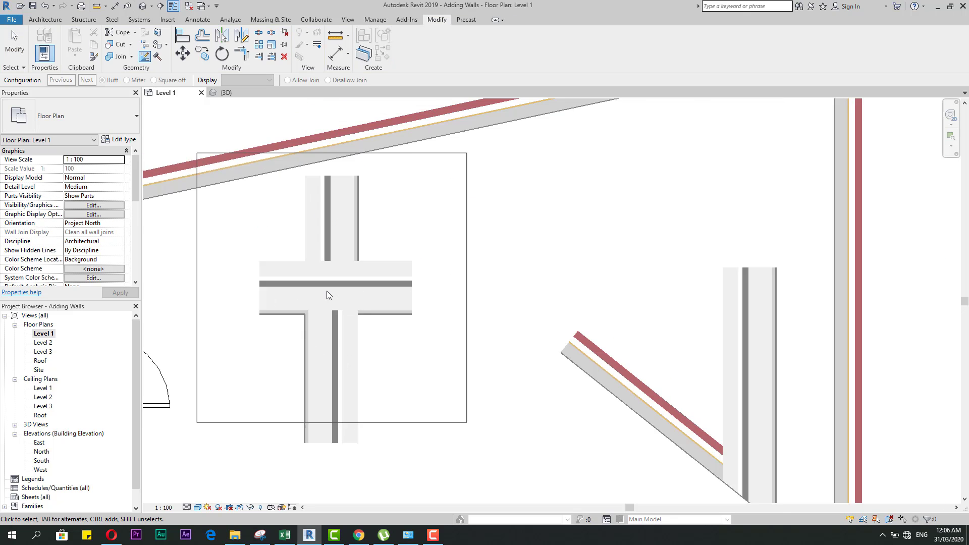
left_click(330, 291)
scroll(331, 273, "up", 1)
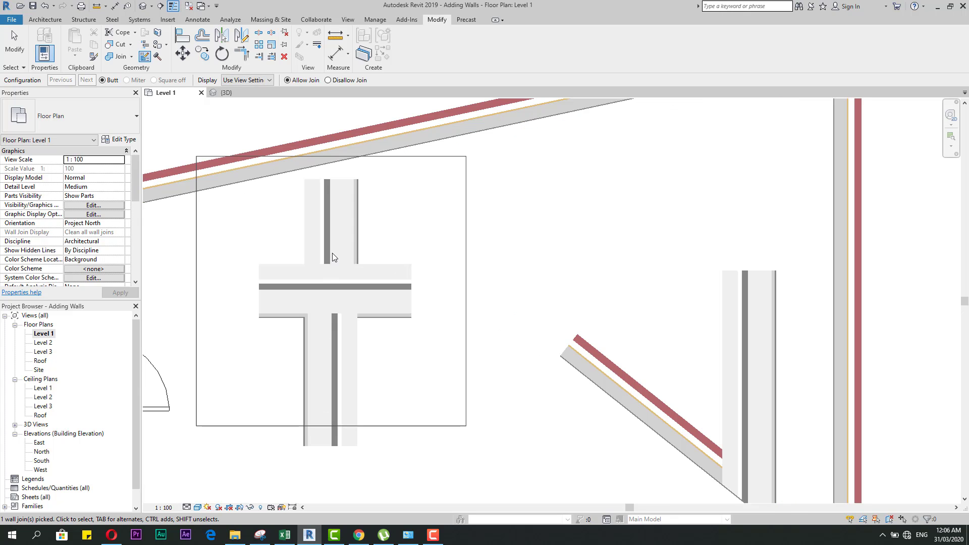
left_click(254, 80)
left_click(246, 98)
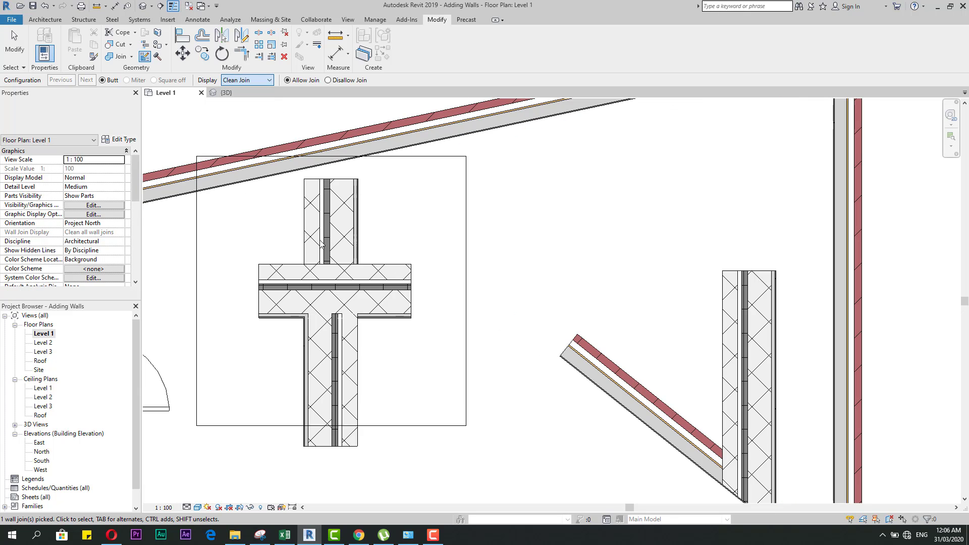
left_click(254, 81)
left_click(246, 104)
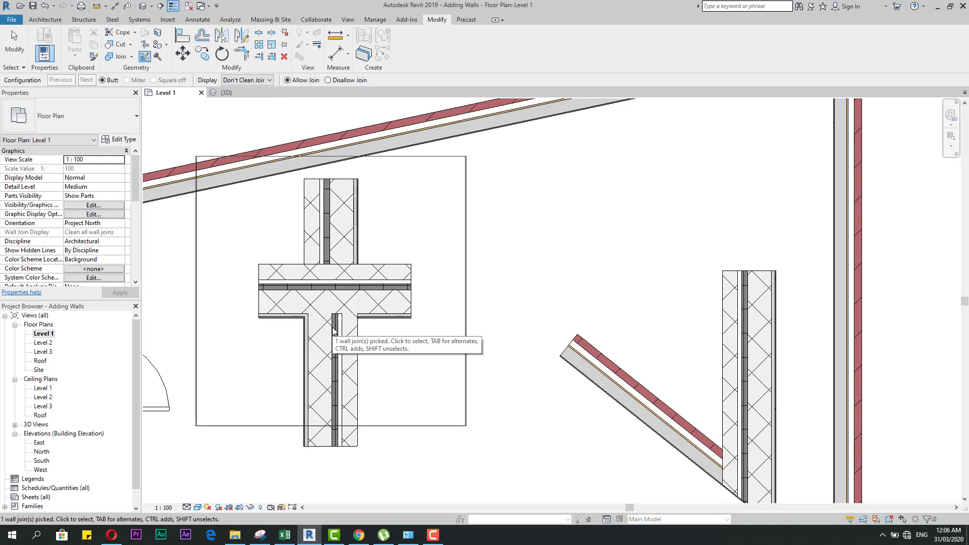
Set the display of the join between the lower and horizontal CMU walls to Don't Clean Join and stop editing joins.
left_click(332, 325)
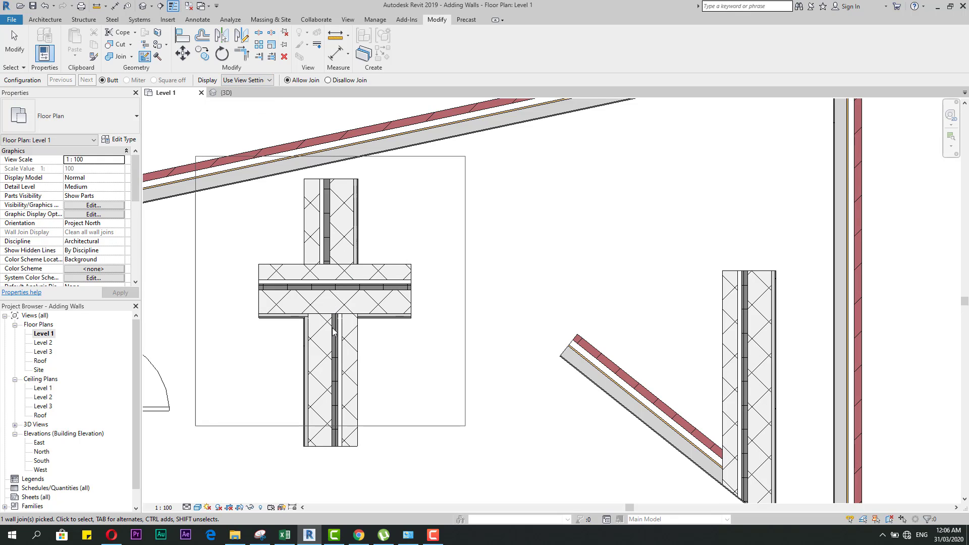
left_click(250, 81)
left_click(246, 103)
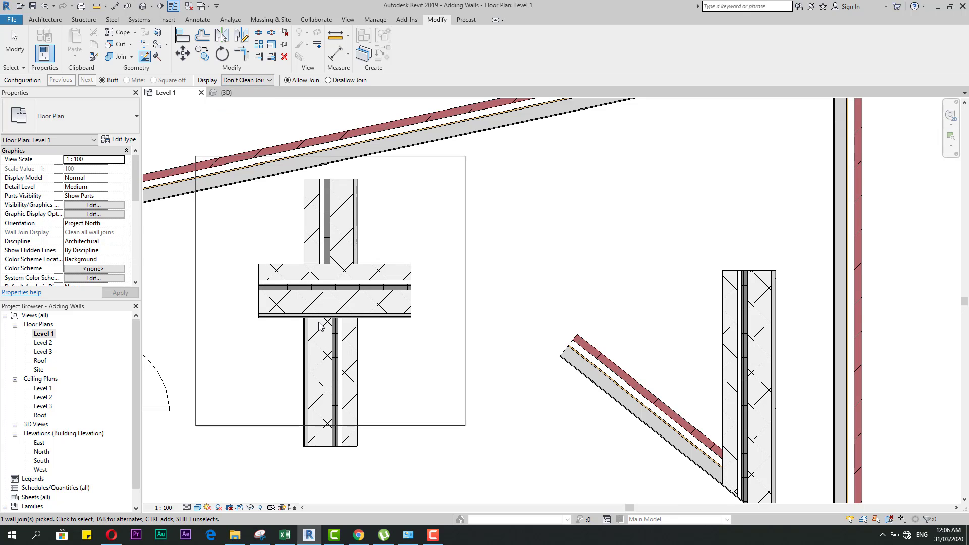
scroll(261, 314, "up", 2)
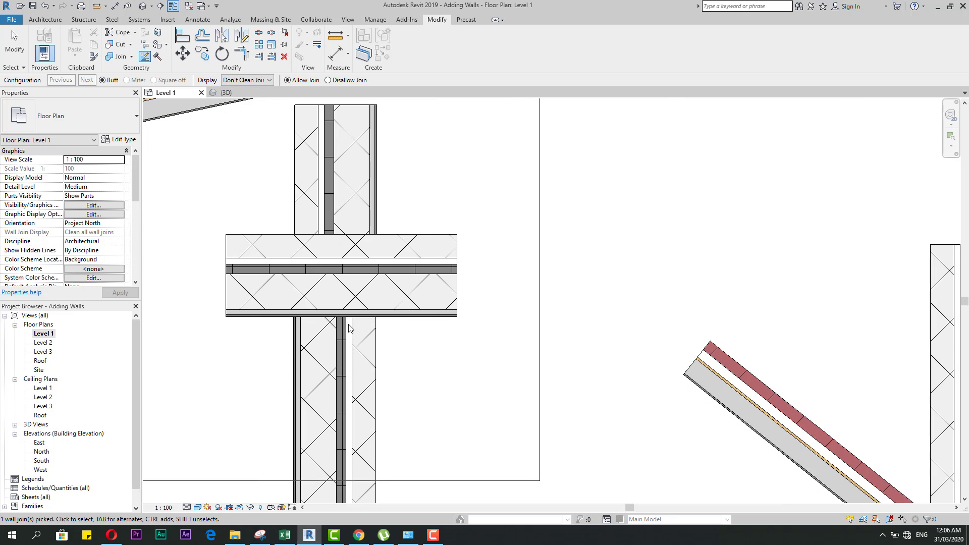
scroll(352, 311, "down", 5)
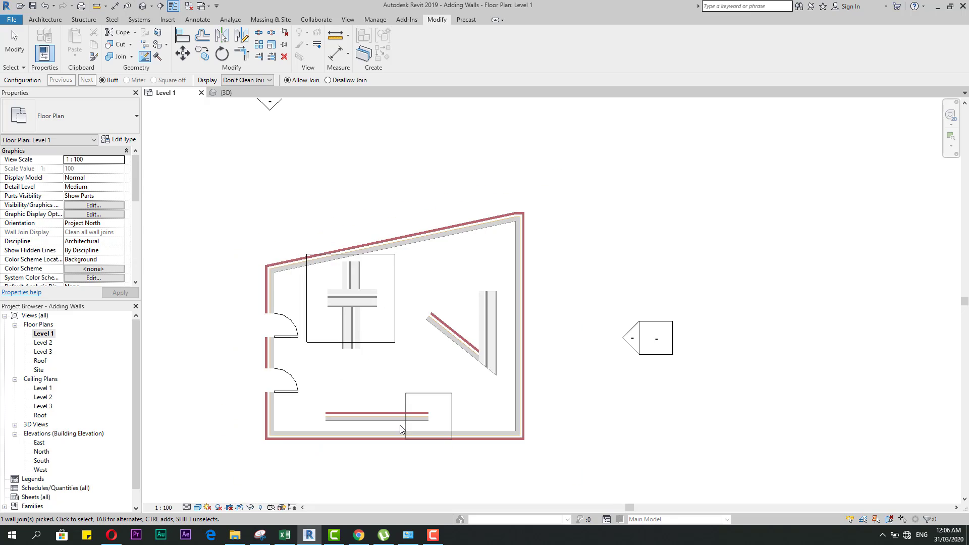
key("Escape")
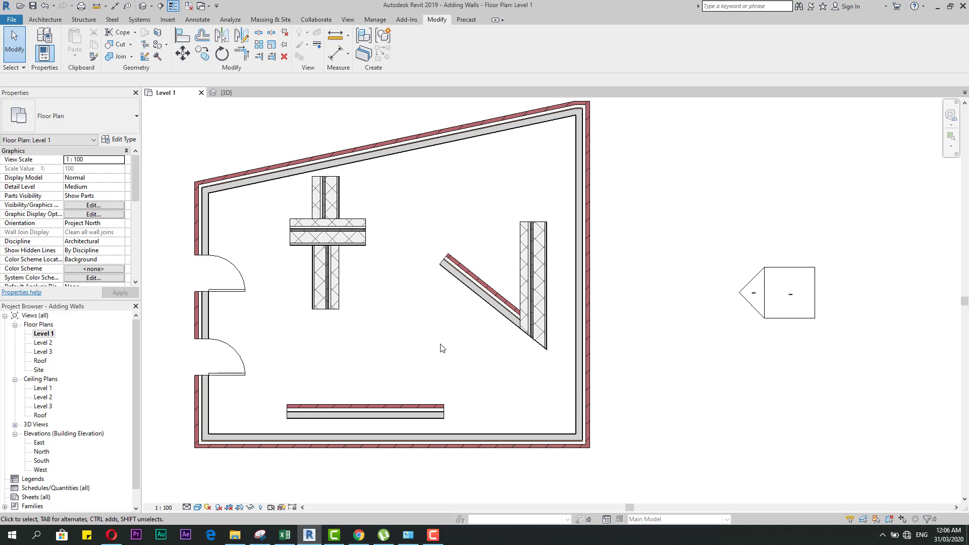